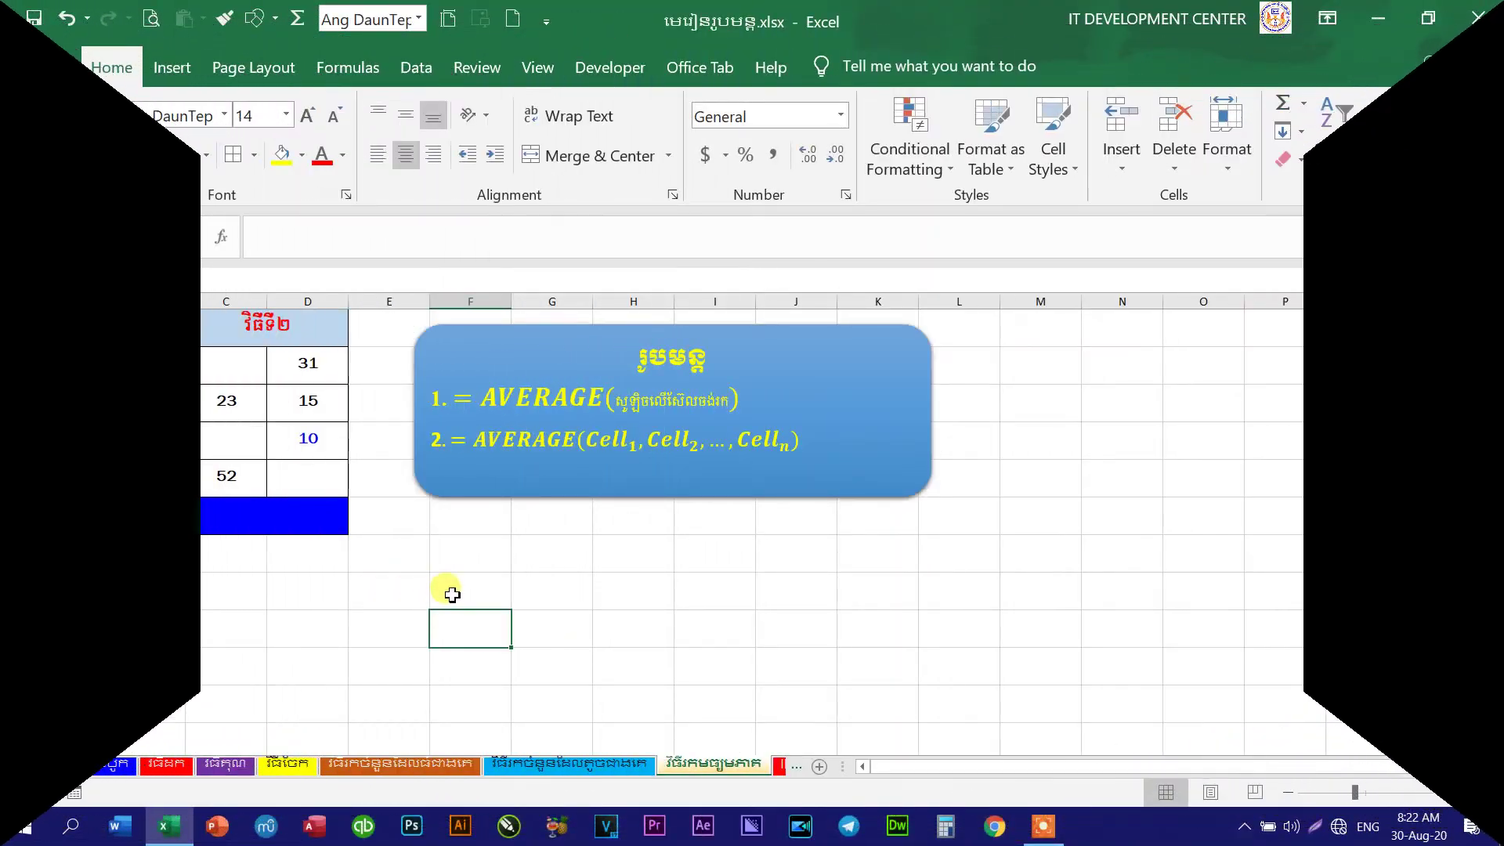
Nudge the AVERAGE syntax box slightly higher on the sheet, leaving its equations unchanged.
ctrl+scroll(452, 595, up, 1)
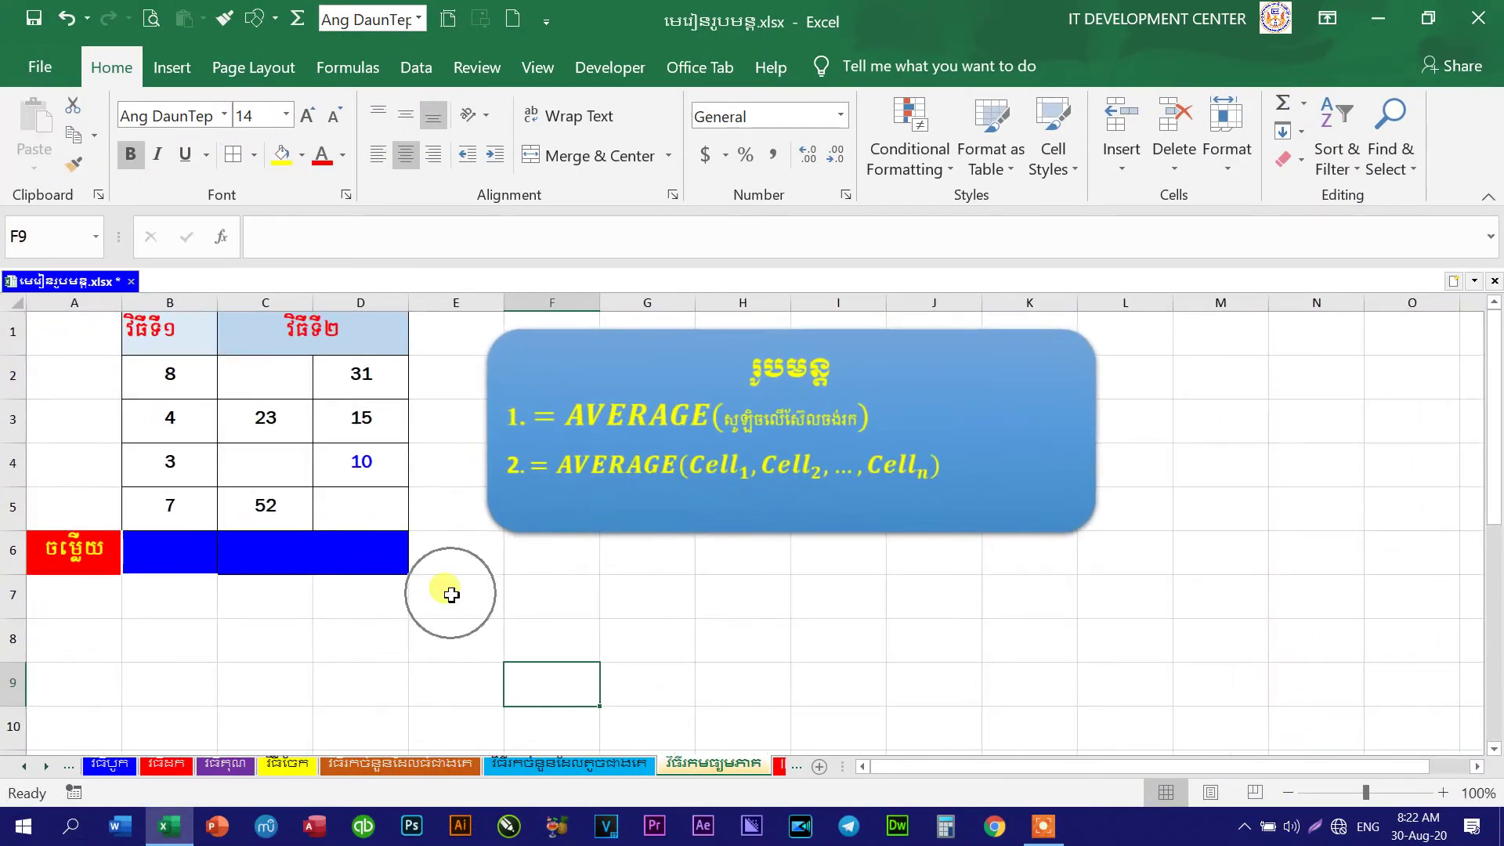
drag(617, 336, 621, 321)
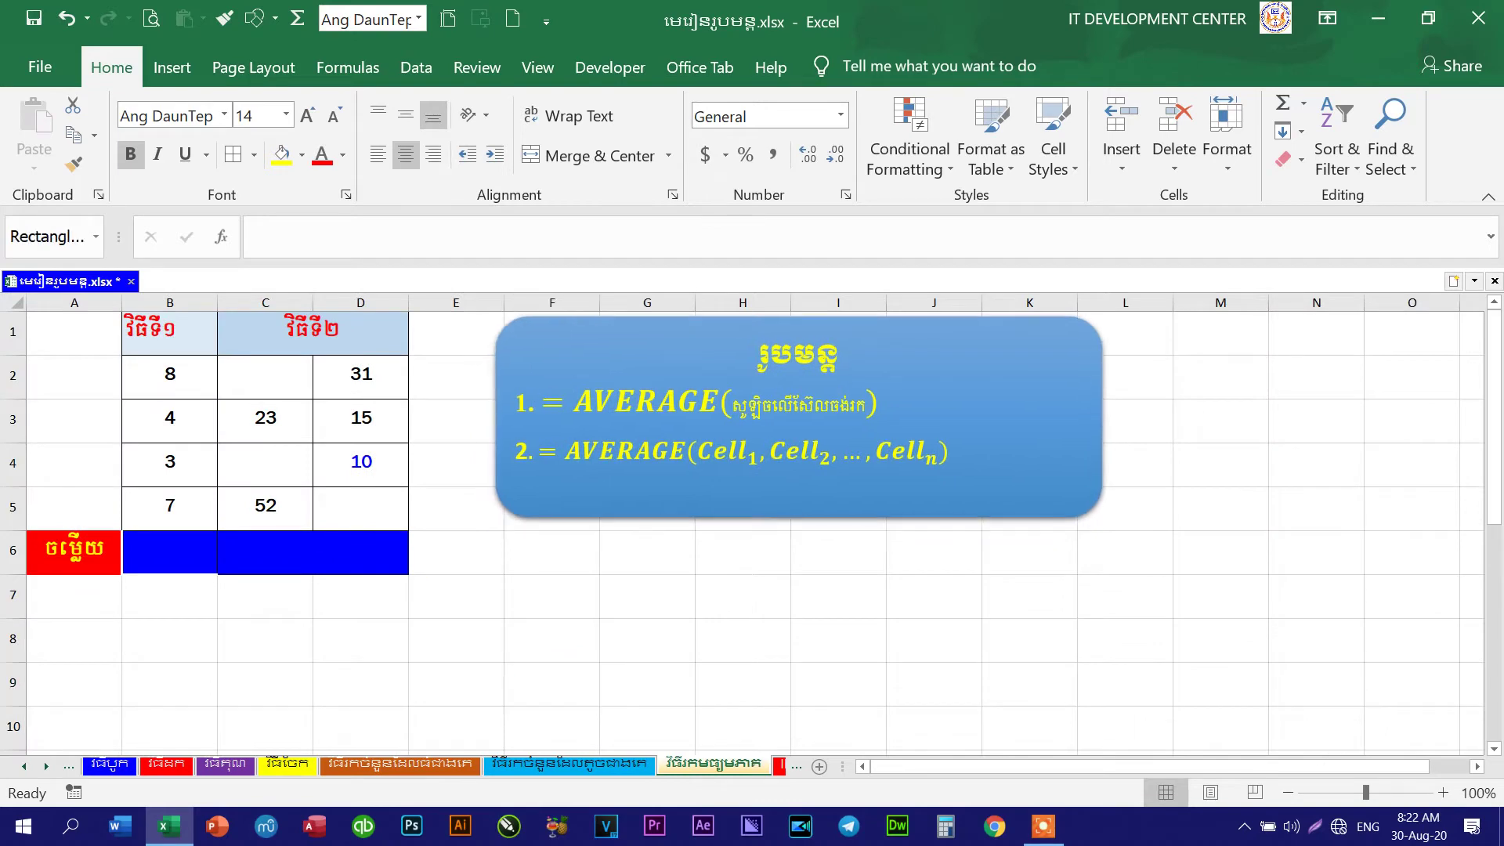
click(580, 607)
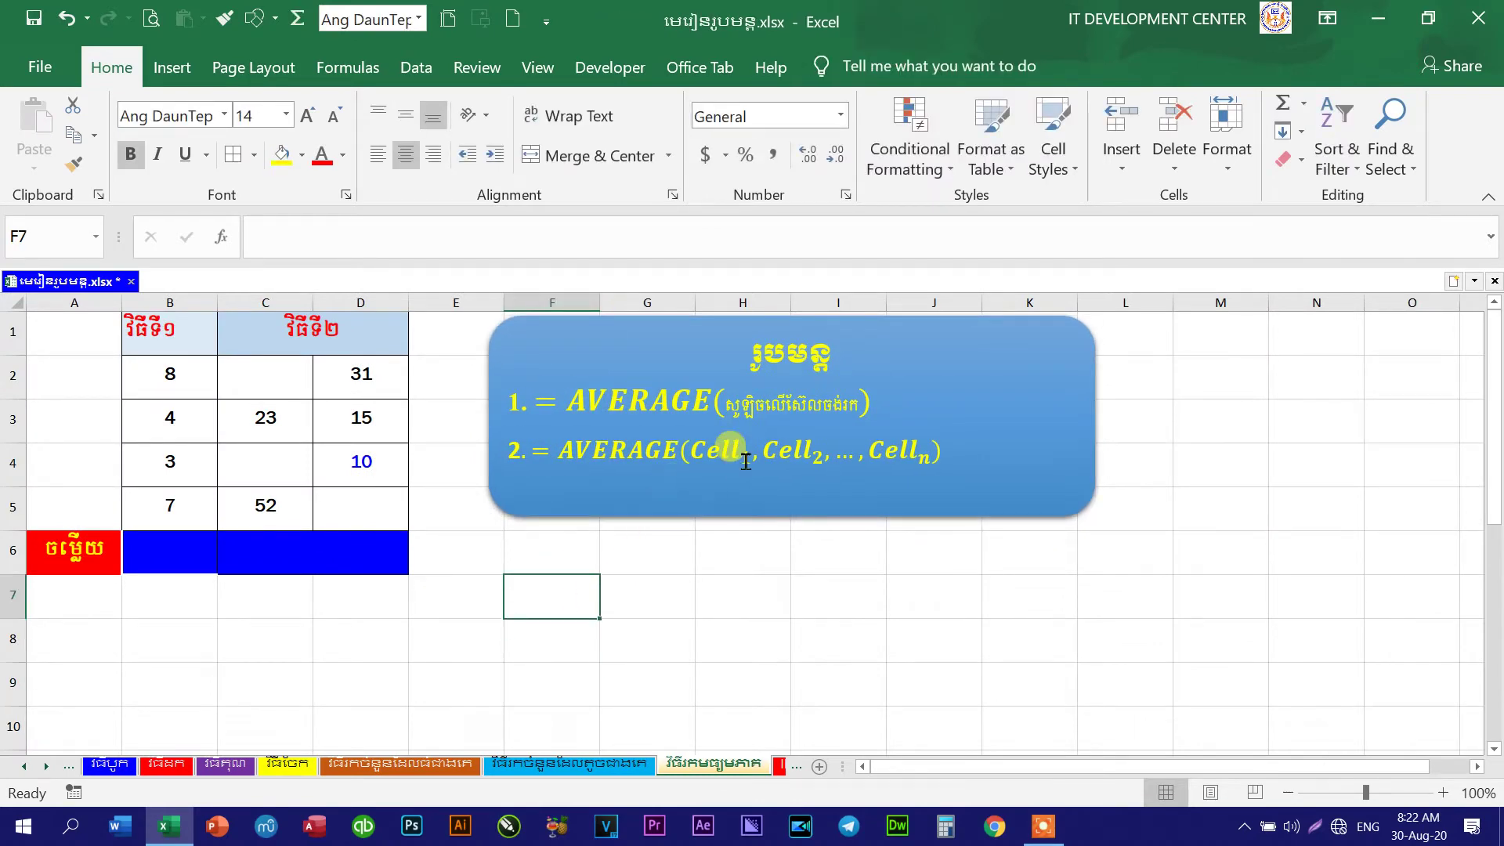
click(550, 499)
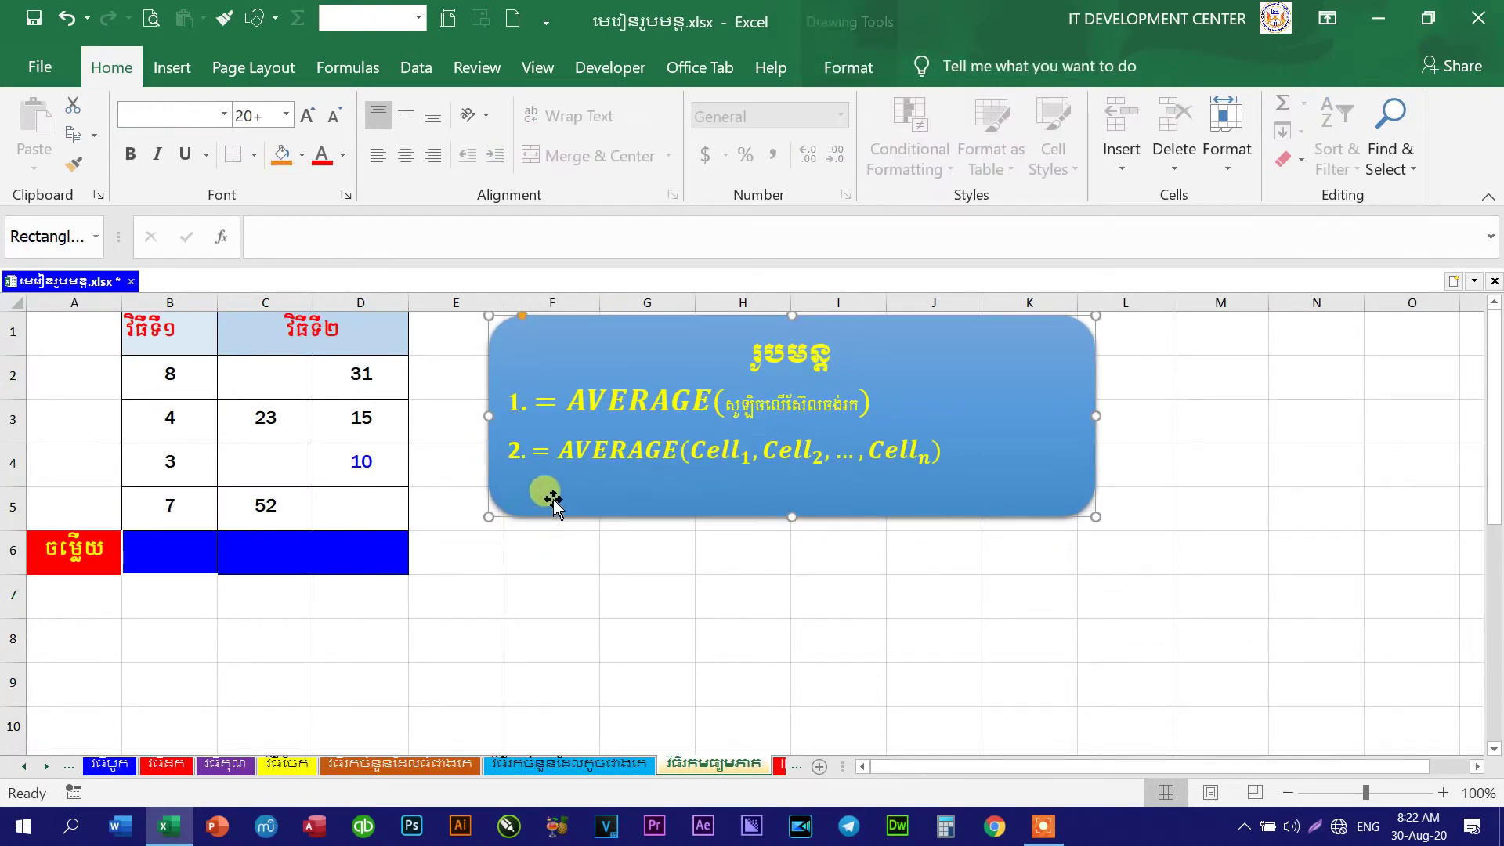
click(697, 623)
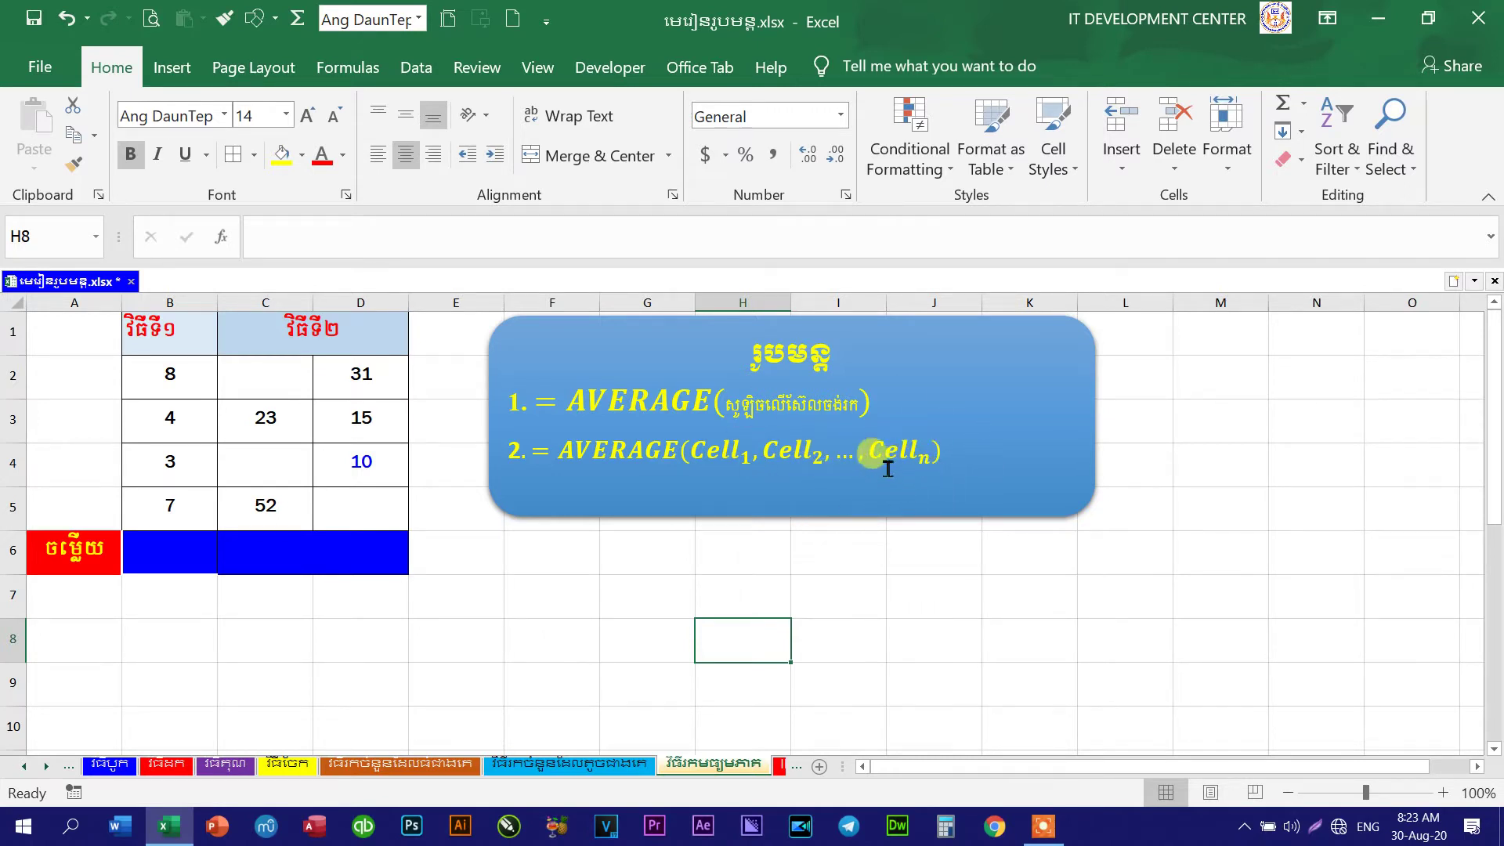
Highlight the Cell1, Cell2, …, Celln equation inside the syntax box, then select cell B6.
click(932, 454)
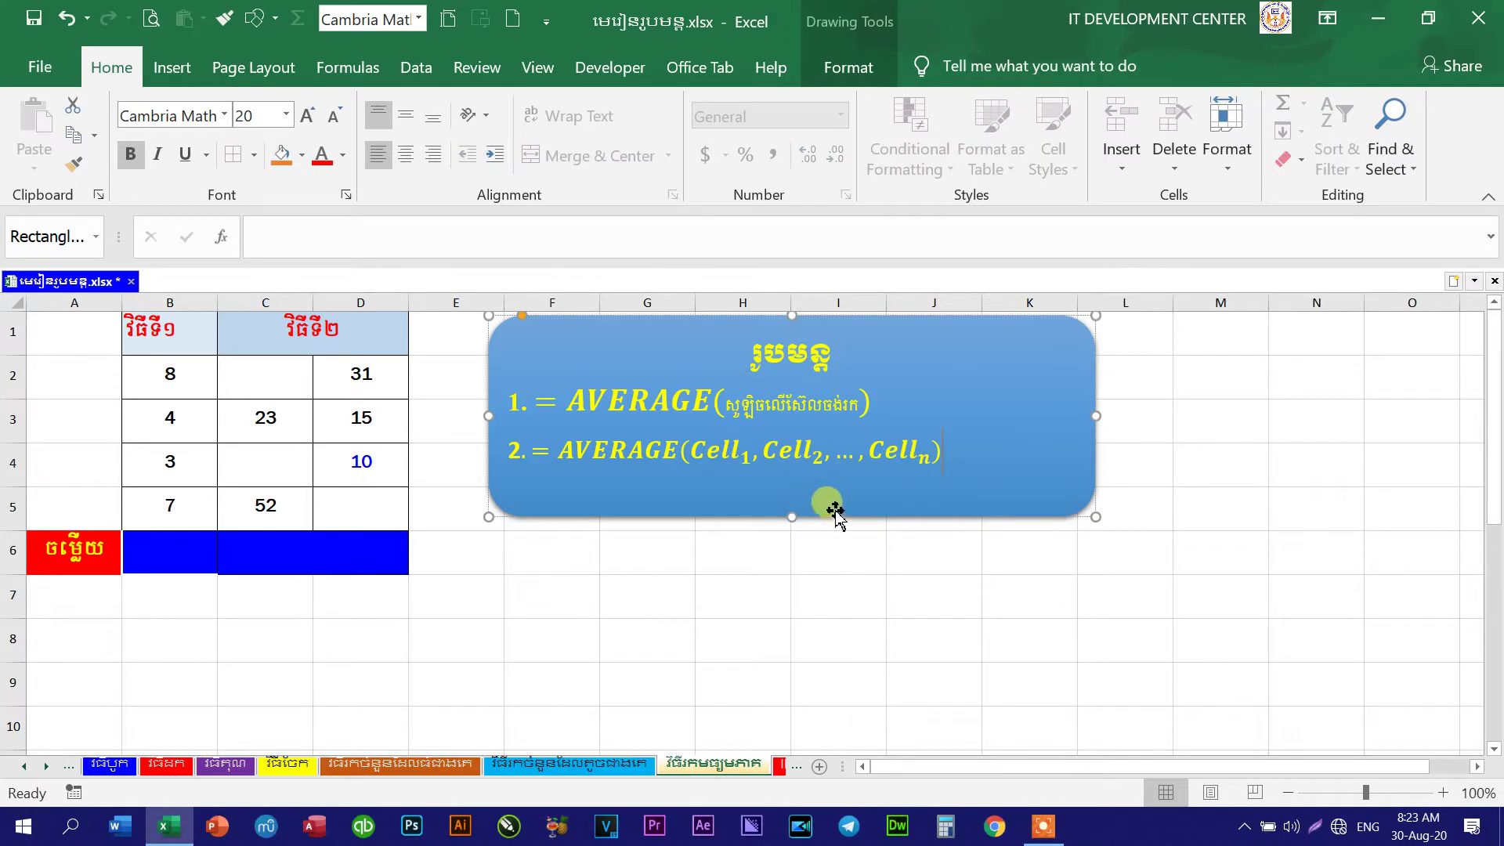
click(918, 460)
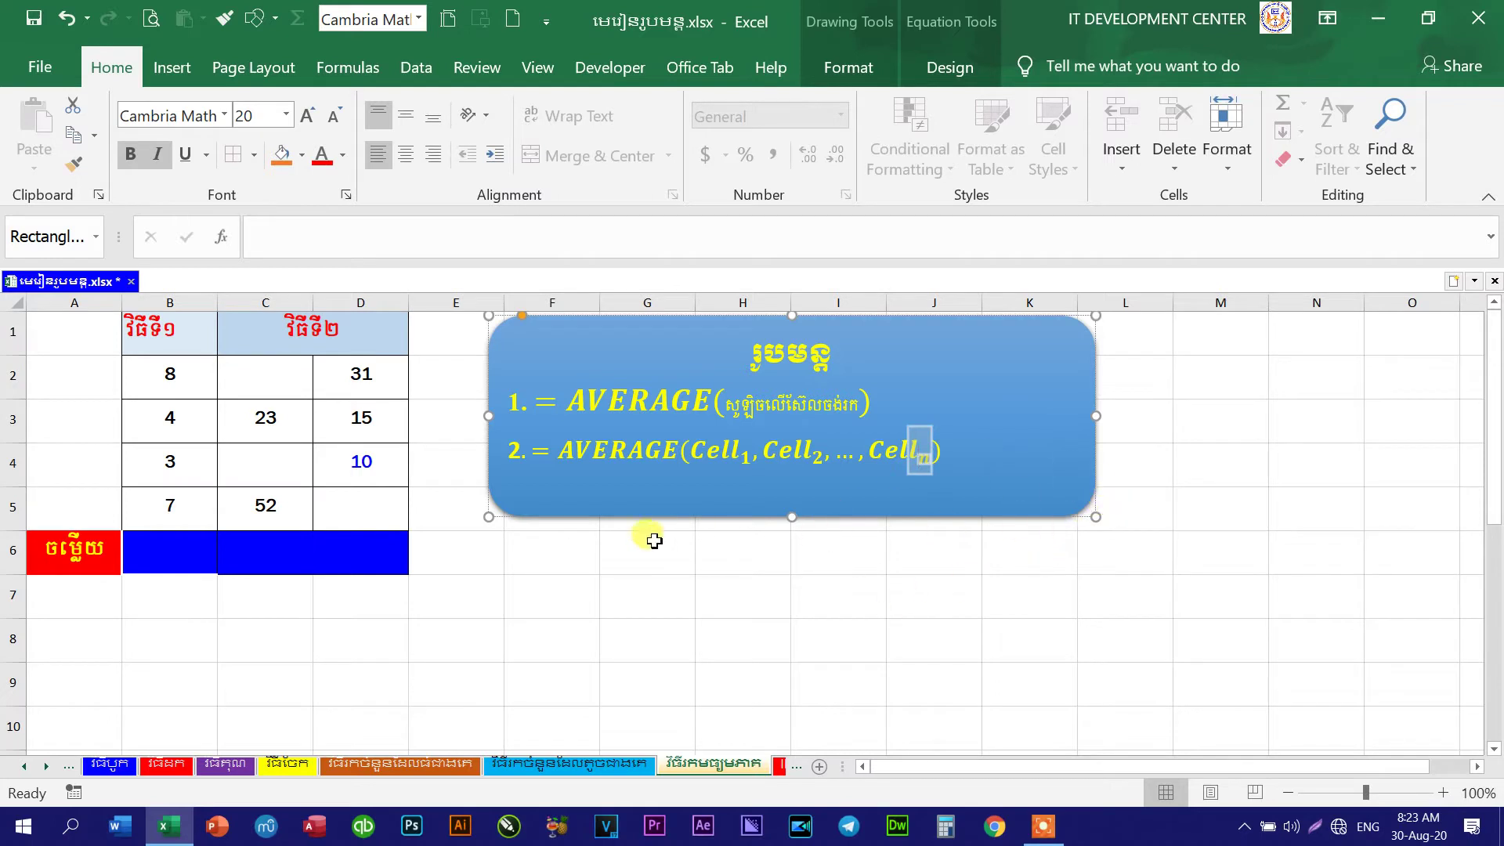
text(n)
click(859, 460)
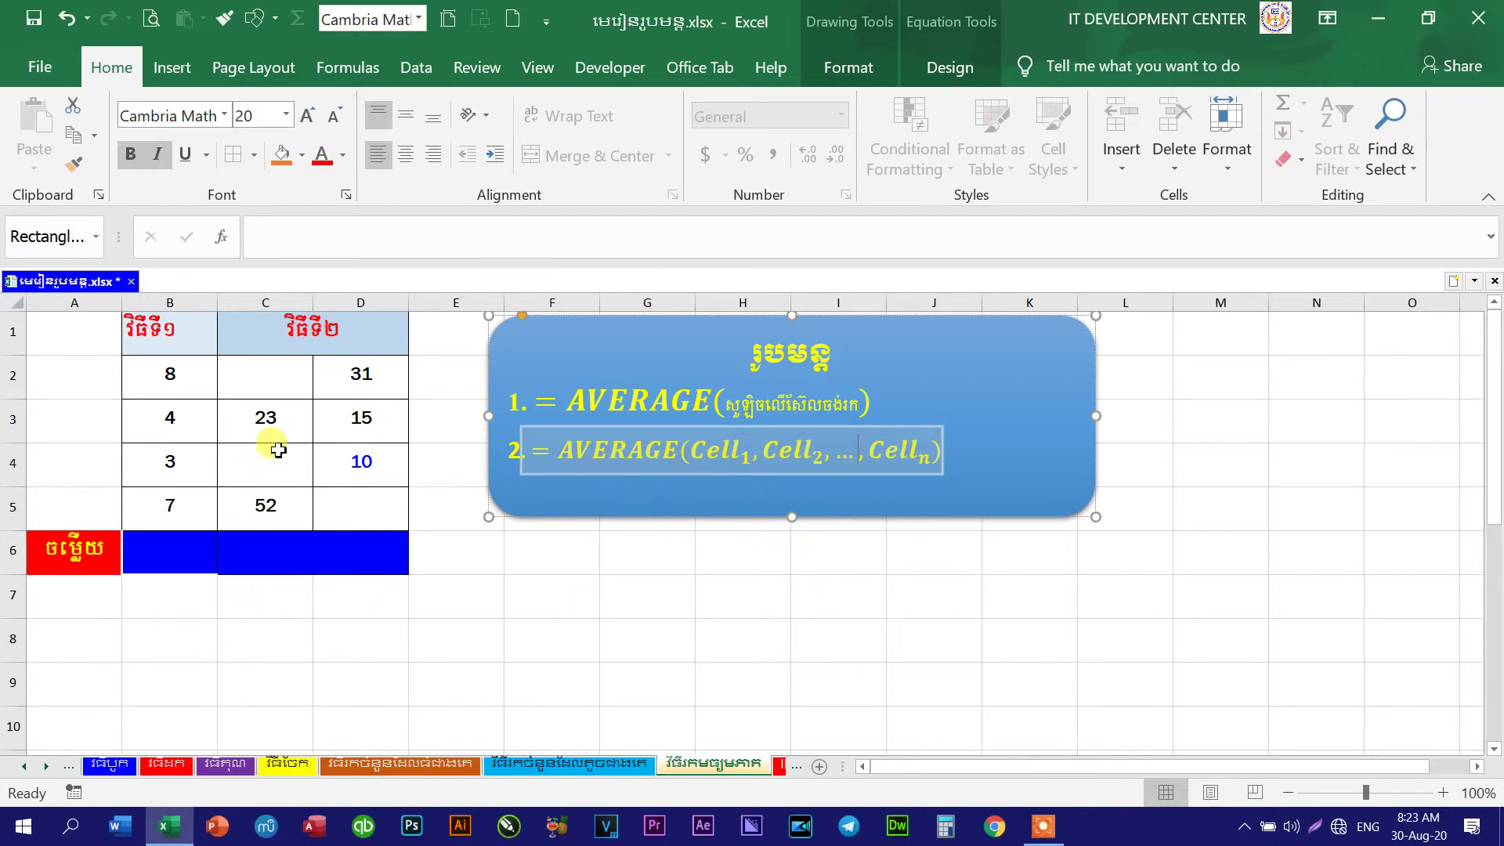
click(156, 556)
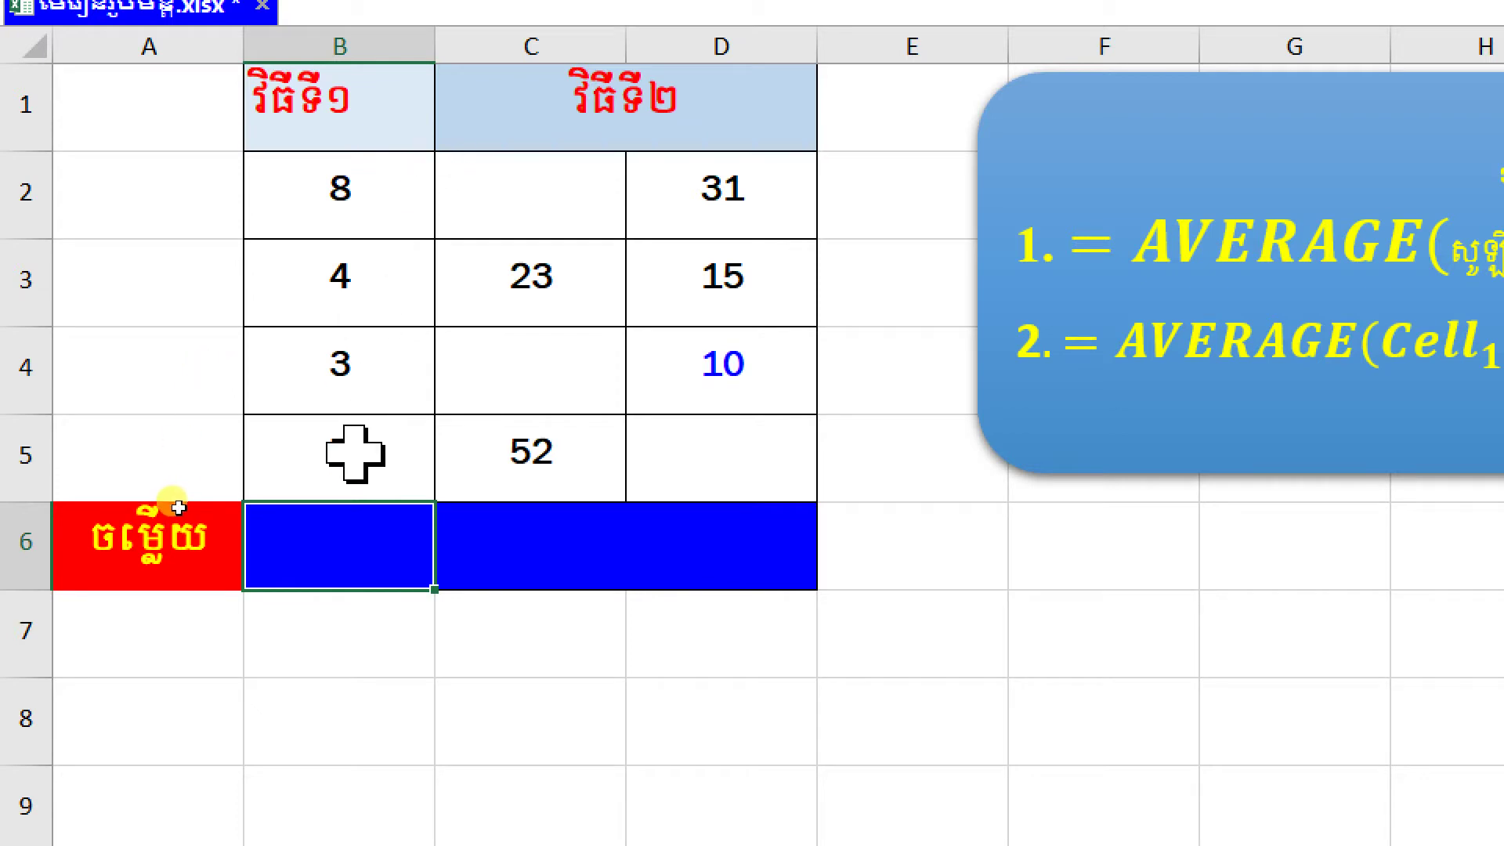
Enter =AVERAGE(B2:B5) in cell B6 so it shows 5.5.
text(=)
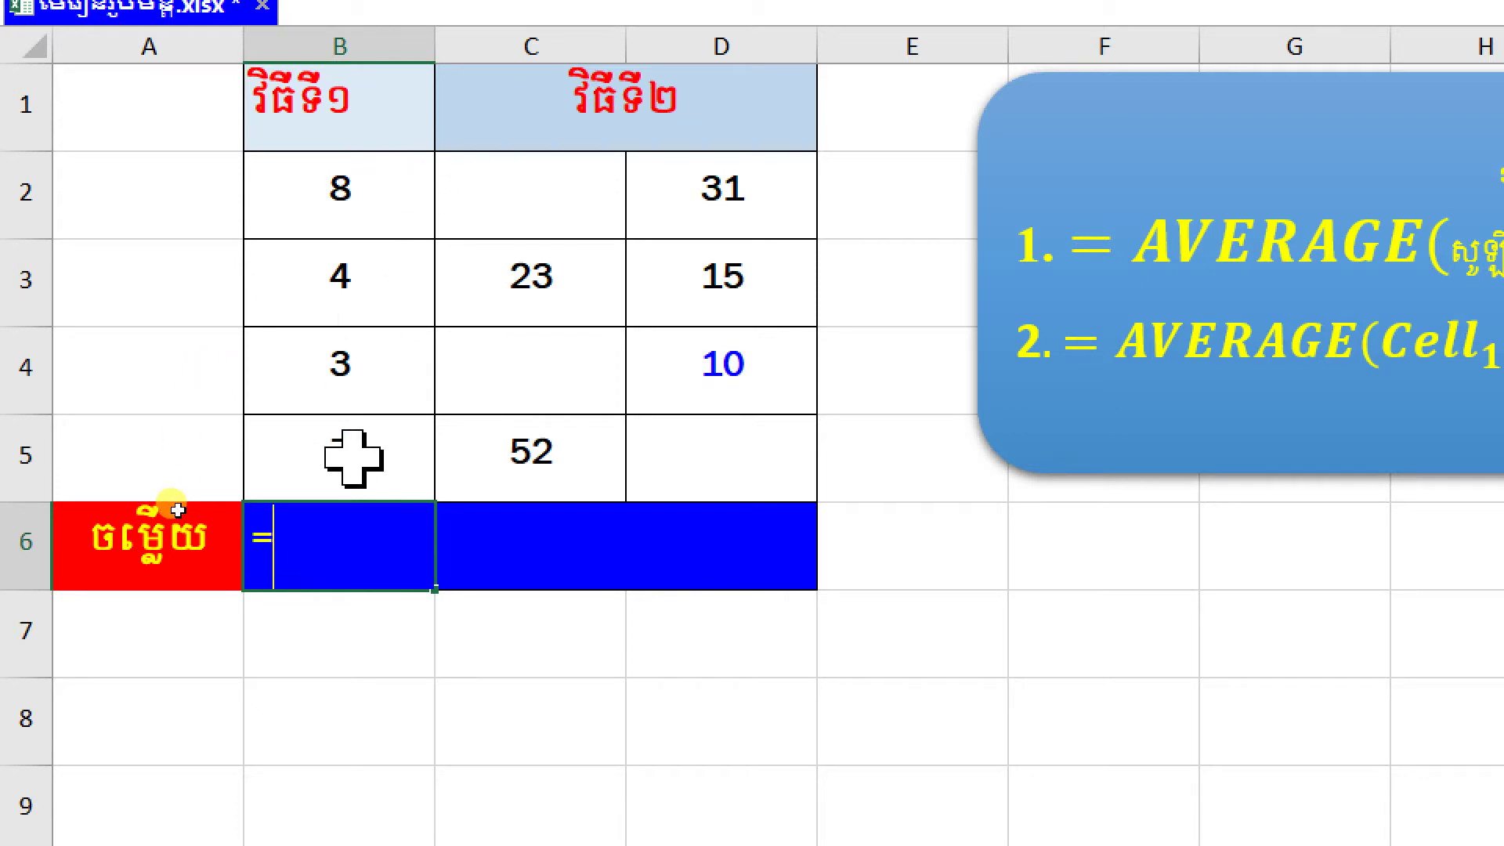
text(A)
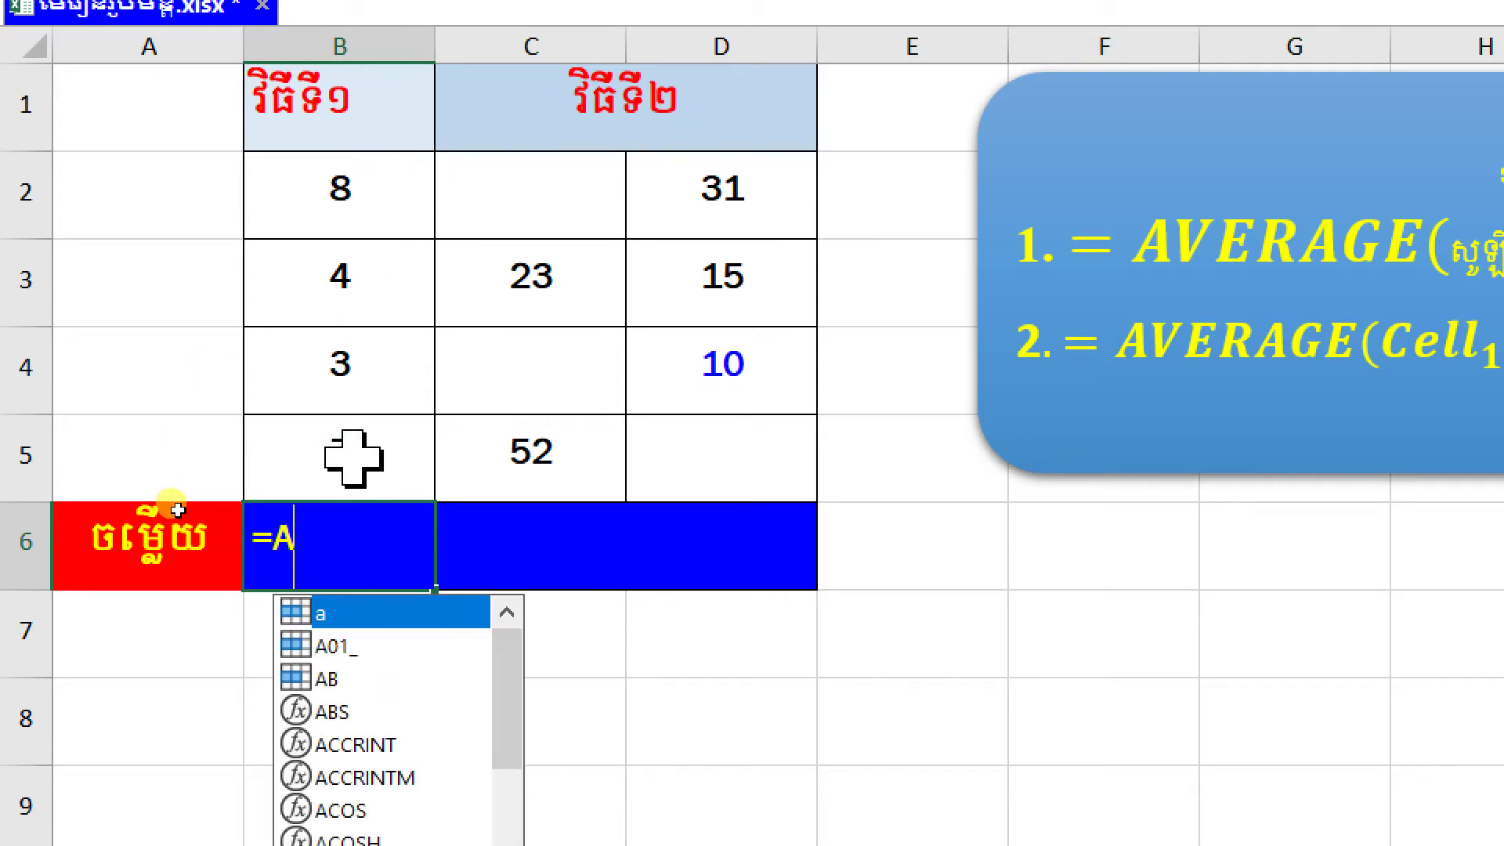
text(VERAG)
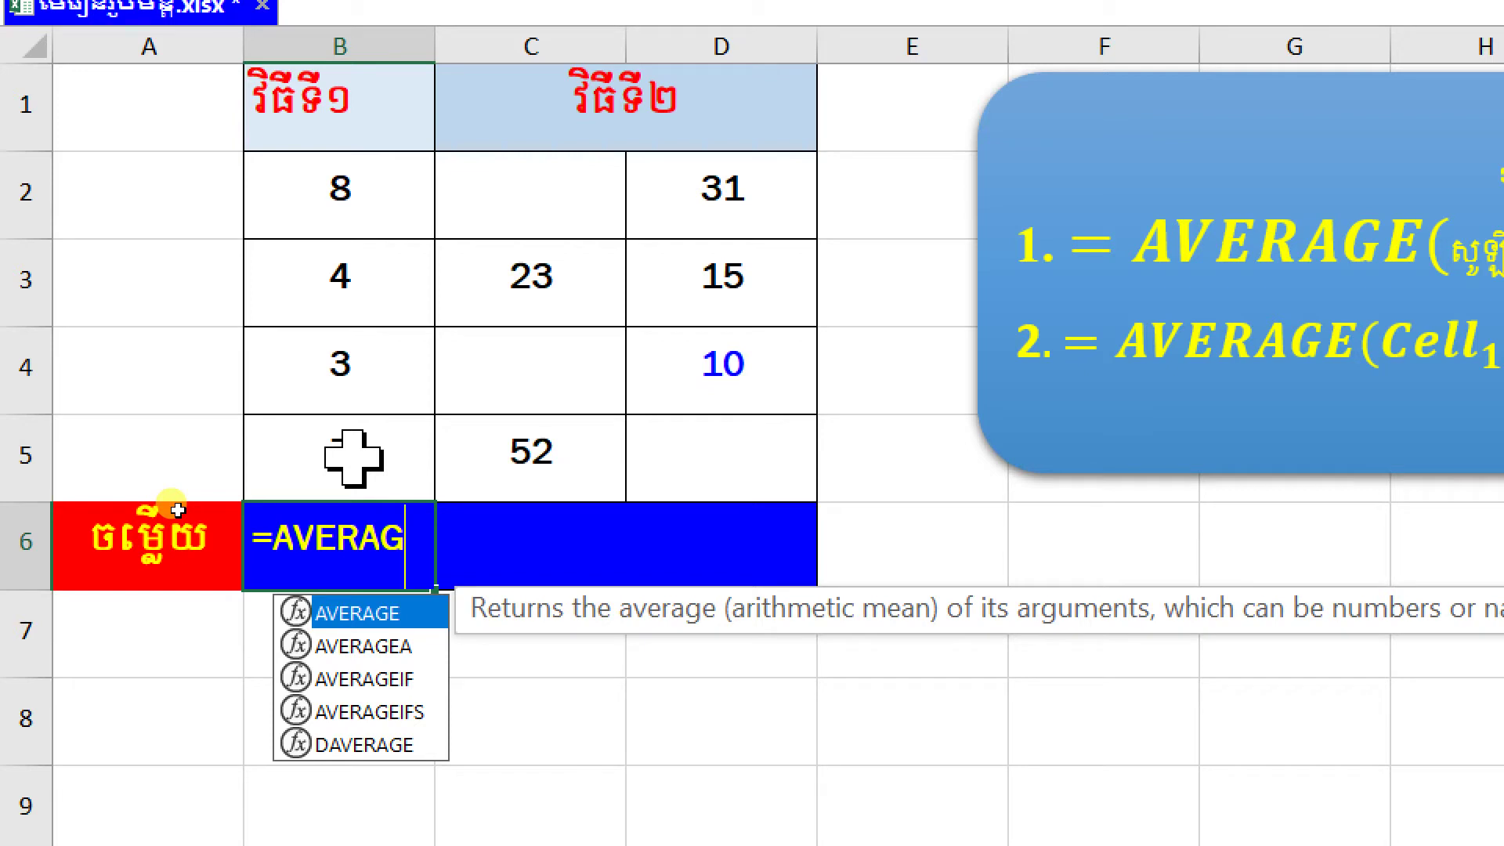
text(E()
drag(393, 178, 361, 463)
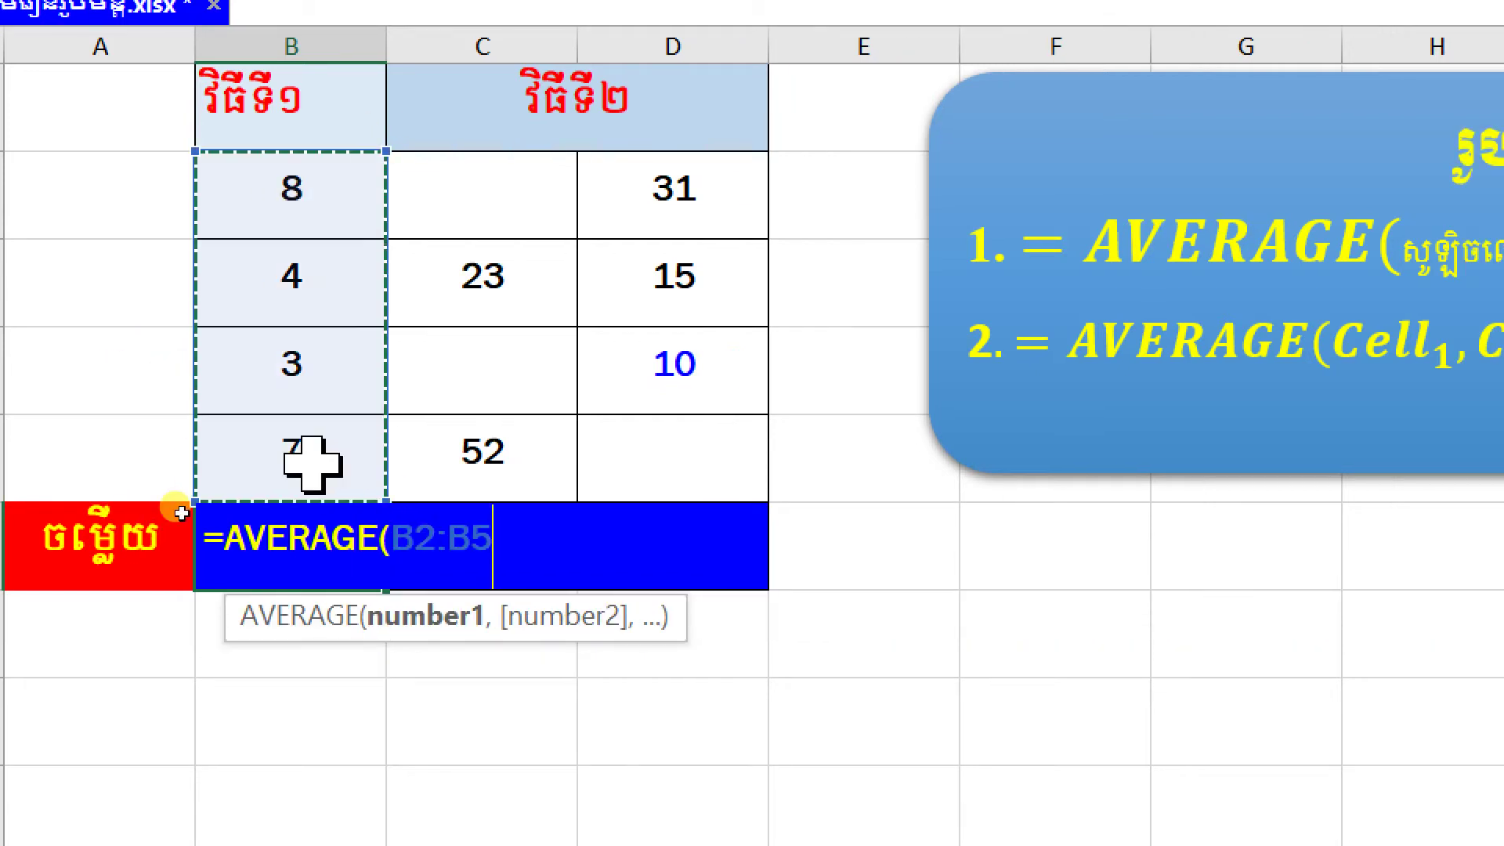
text())
key(Return)
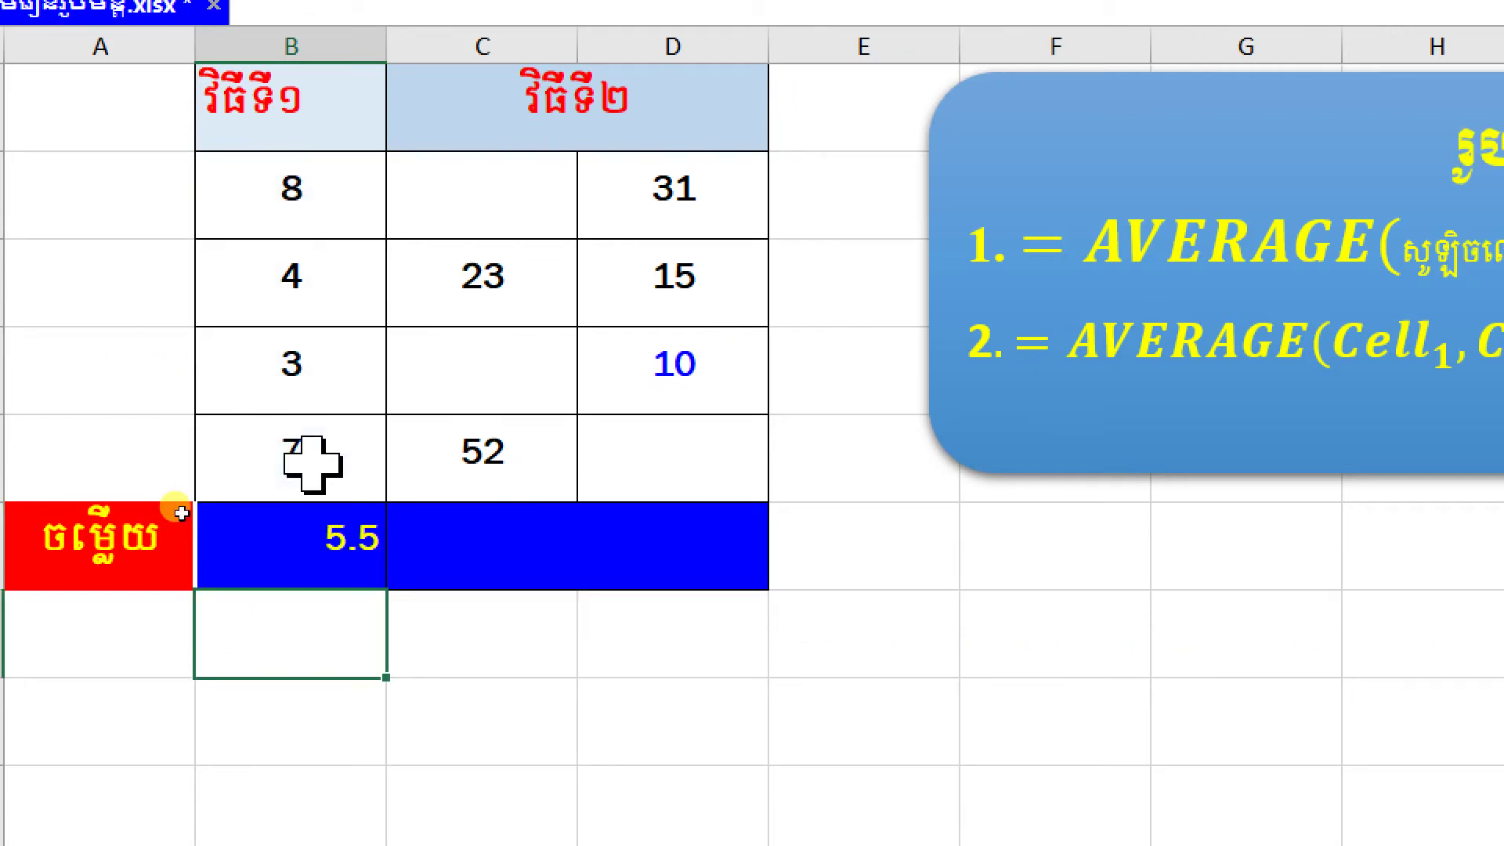
Review the B2:B5 values behind B6's 5.5 result, then select merged cell C6.
click(269, 545)
drag(288, 196, 317, 454)
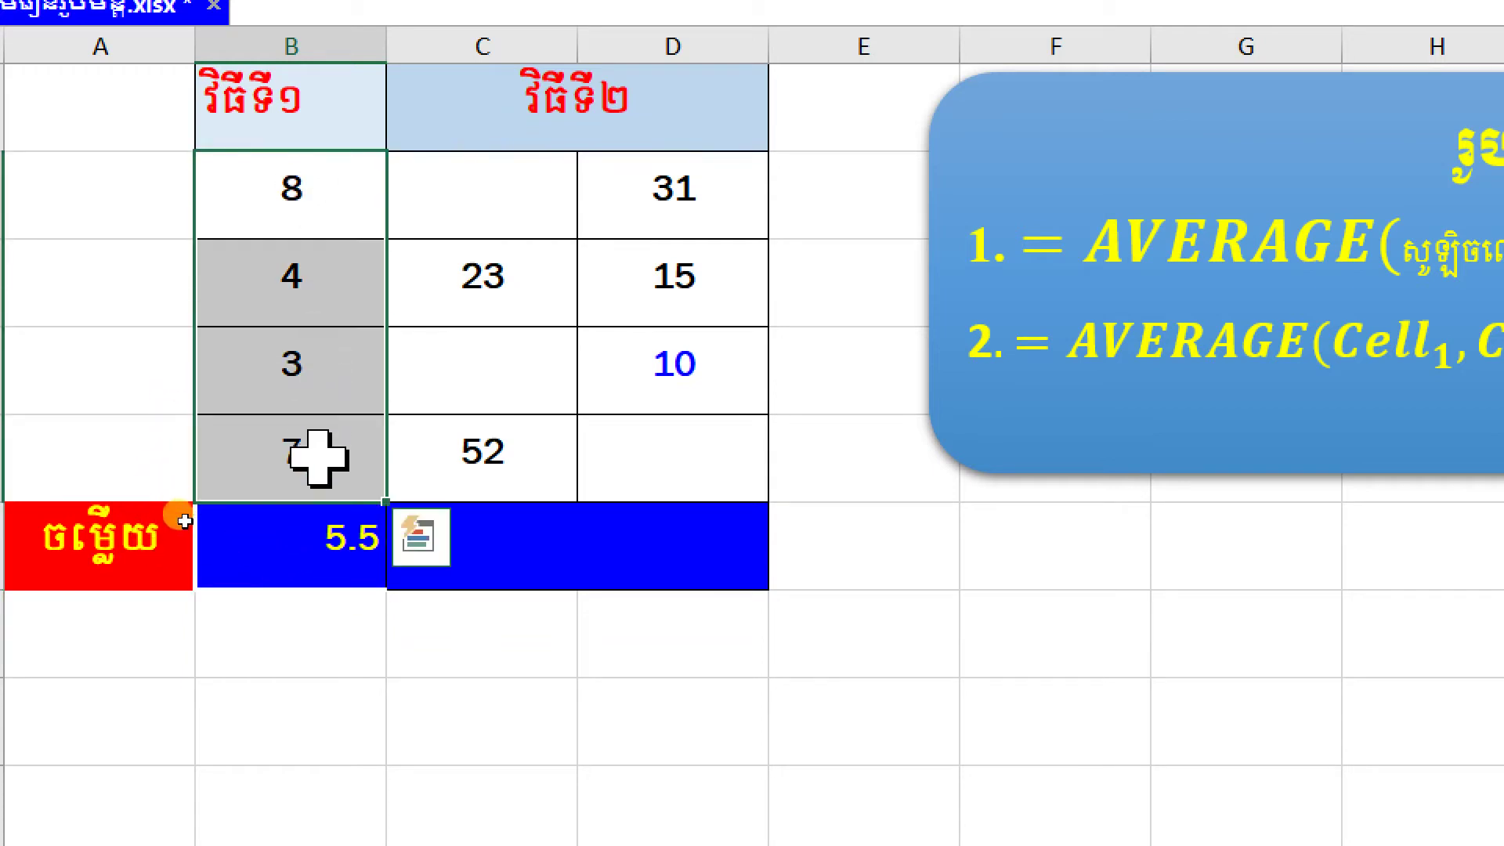
click(295, 556)
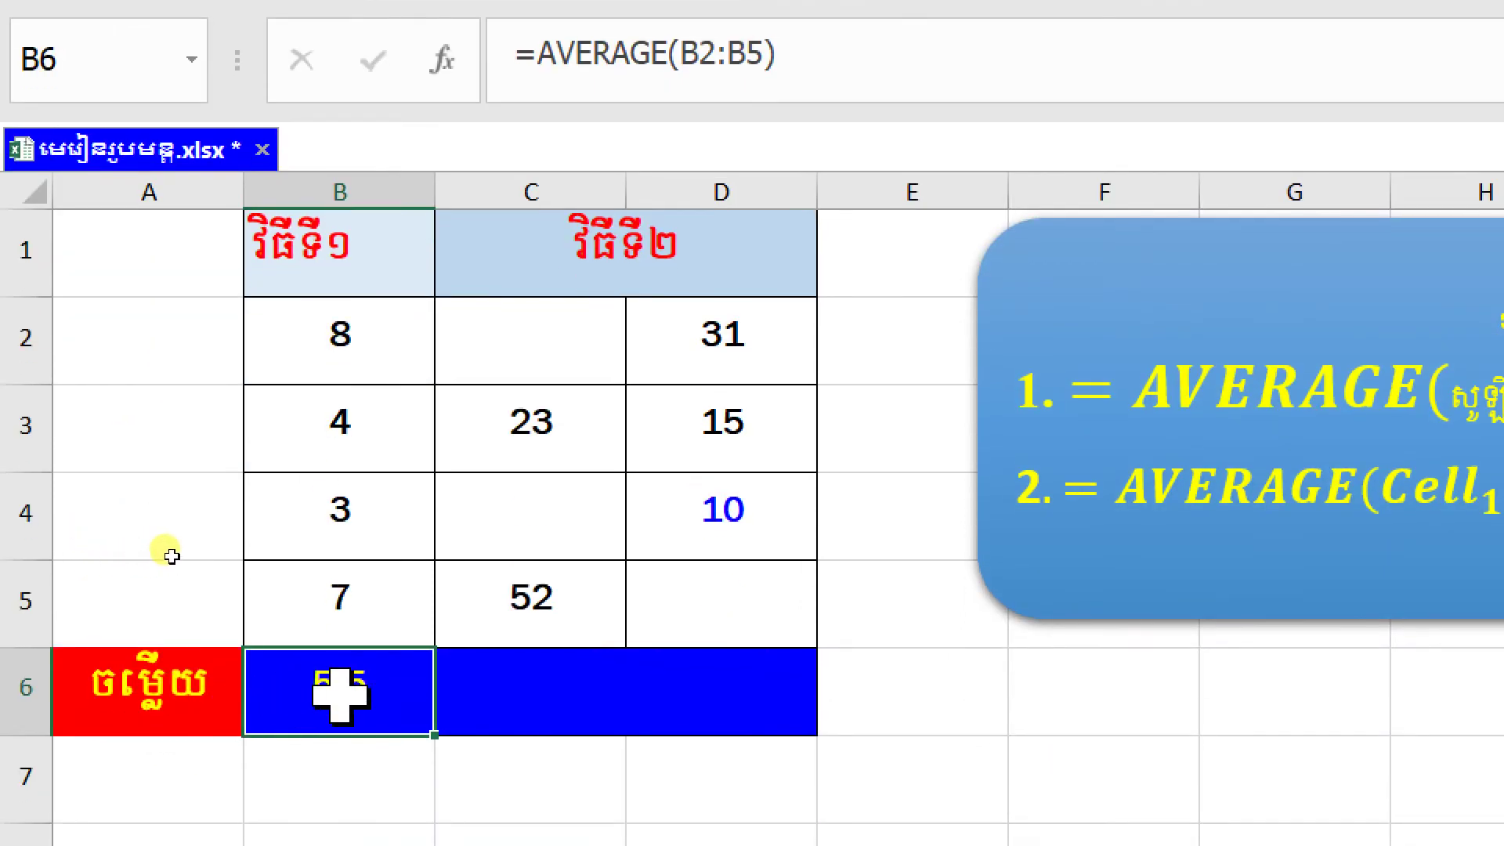
click(361, 541)
click(376, 618)
click(553, 675)
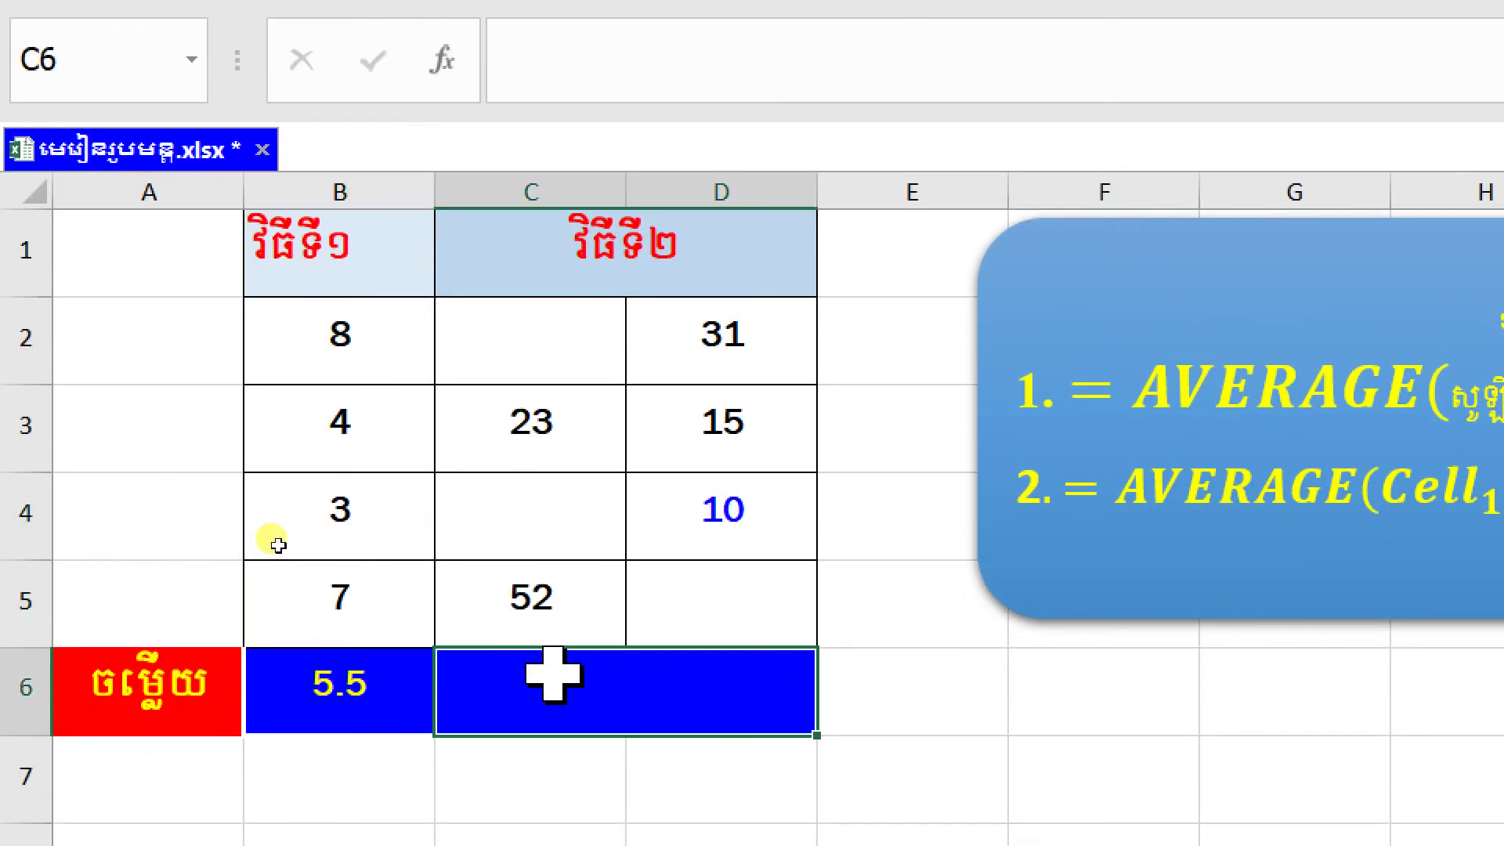
click(363, 689)
click(588, 705)
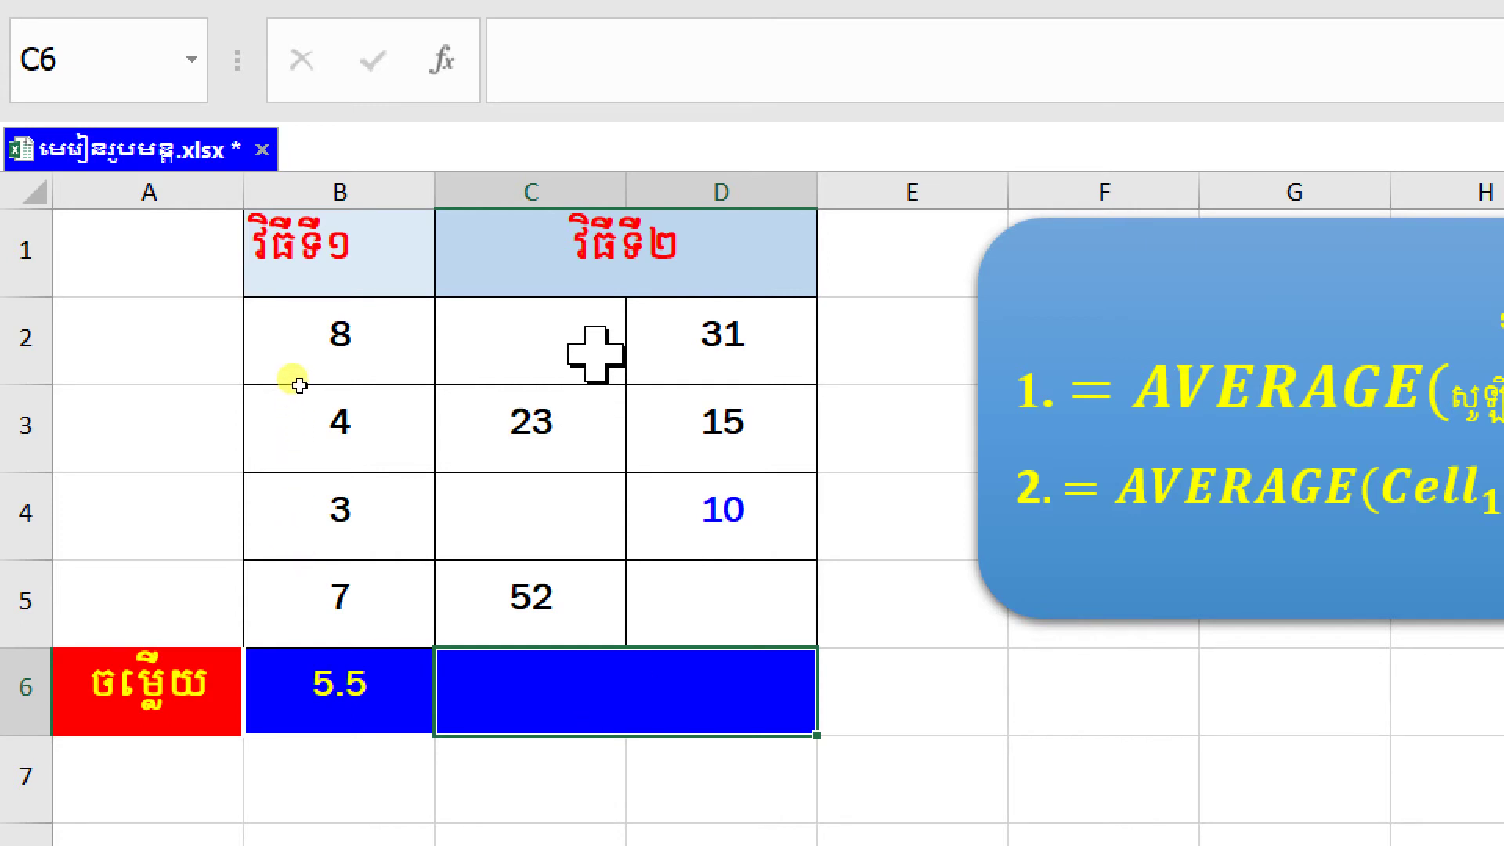
Point out the values to average: 31 in D2, 23 in C3, 10 in D4, 52 in C5.
click(555, 494)
click(577, 413)
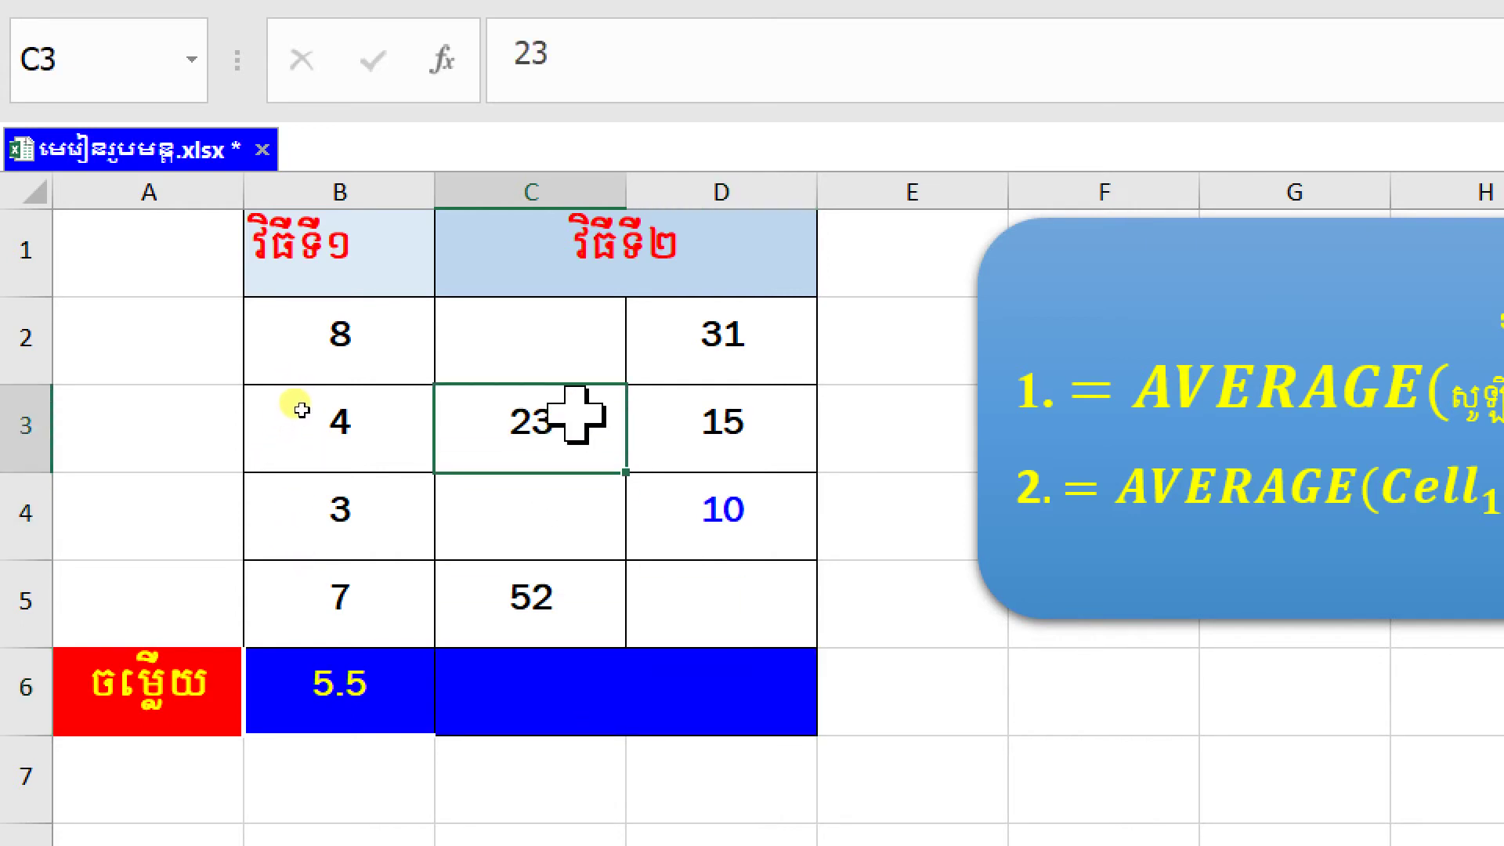
click(739, 336)
click(557, 429)
click(696, 497)
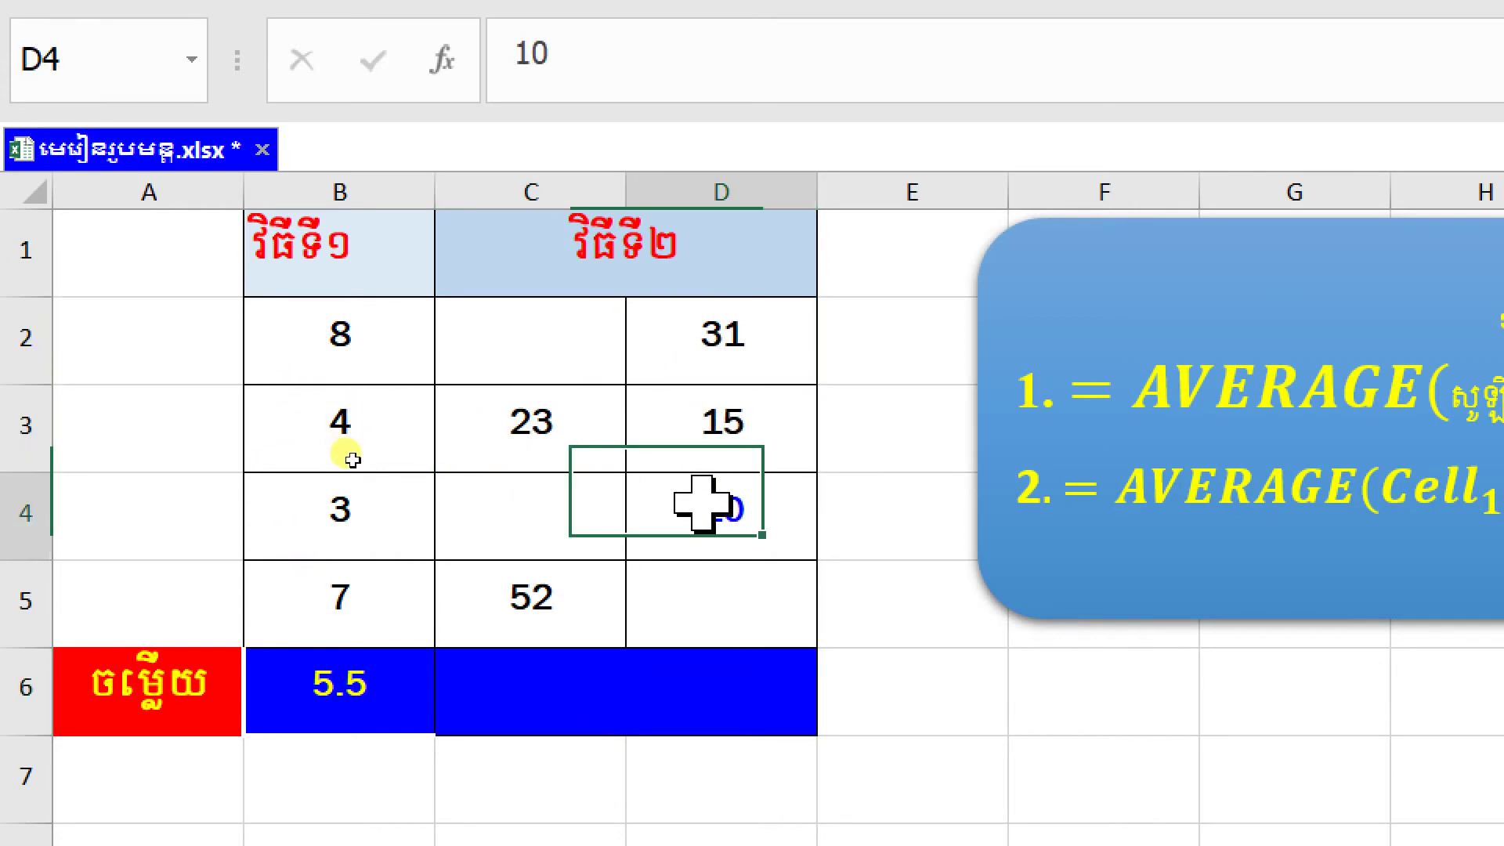
click(513, 599)
click(686, 604)
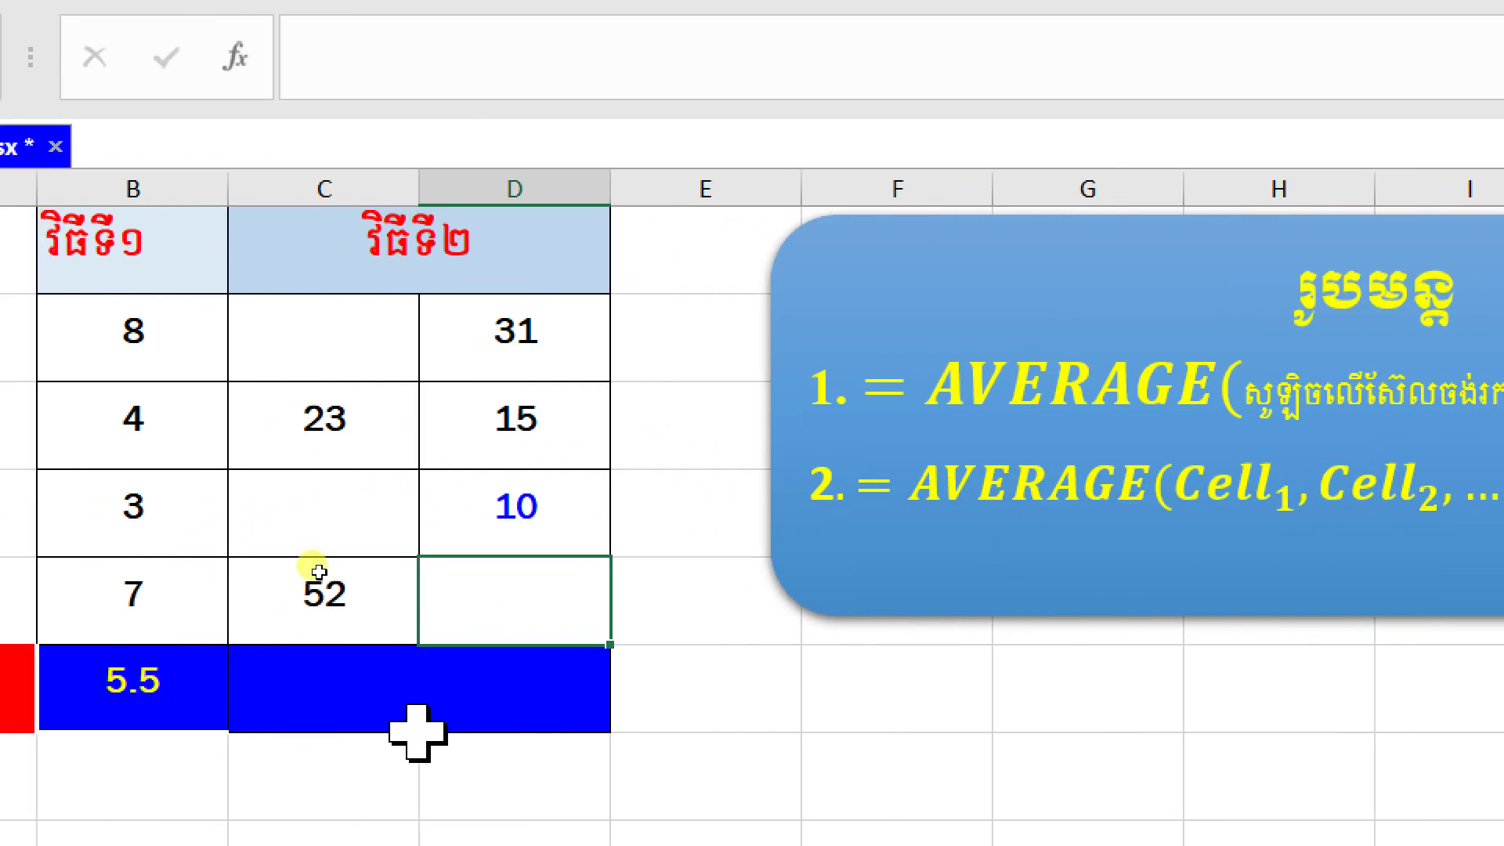
In merged cell C6:D6, start an AVERAGE formula listing D2, C3 and D3.
click(435, 701)
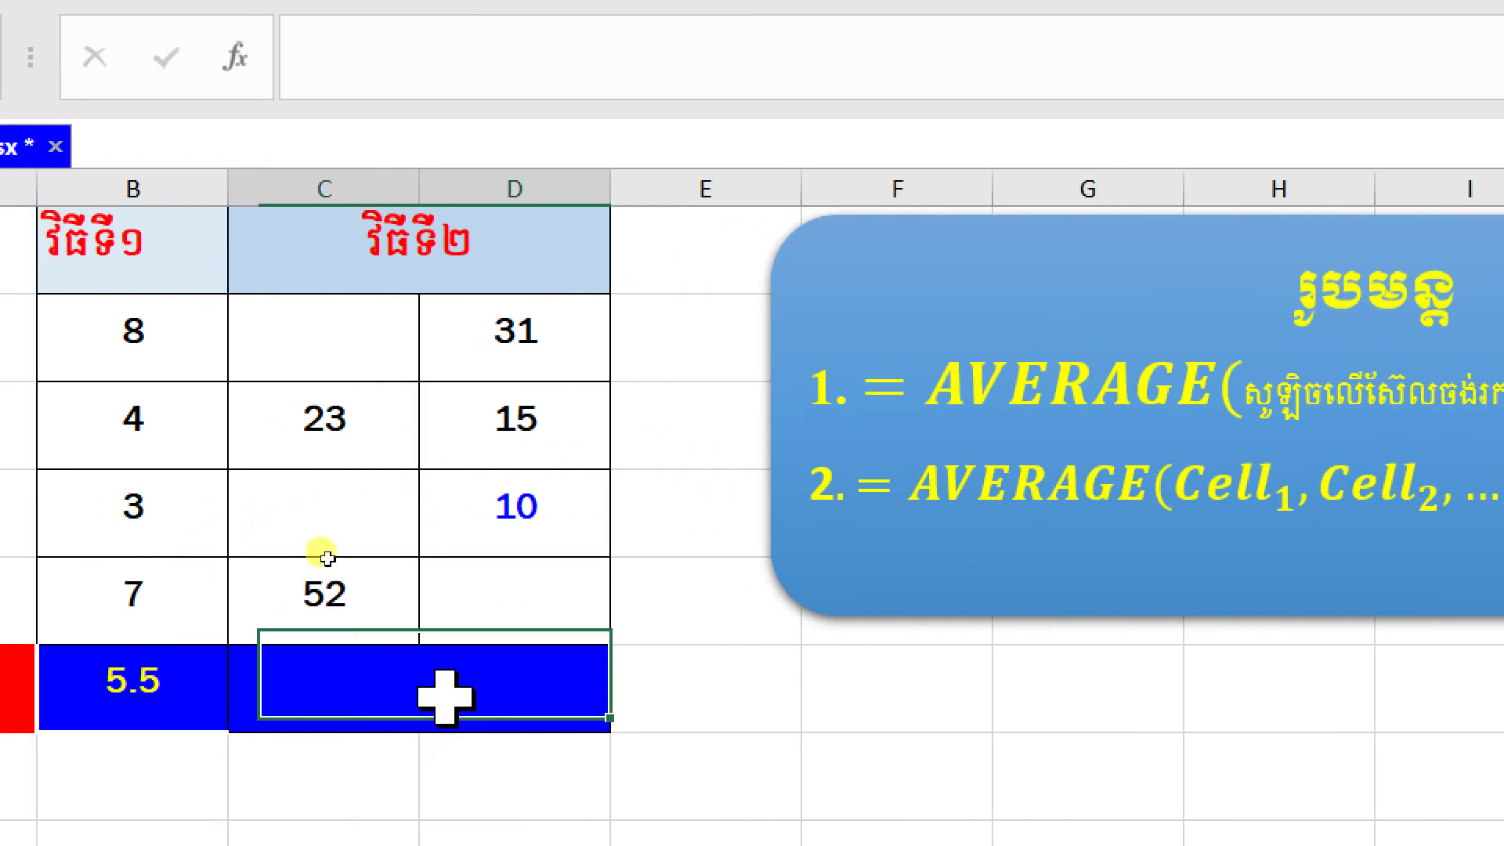
text(=)
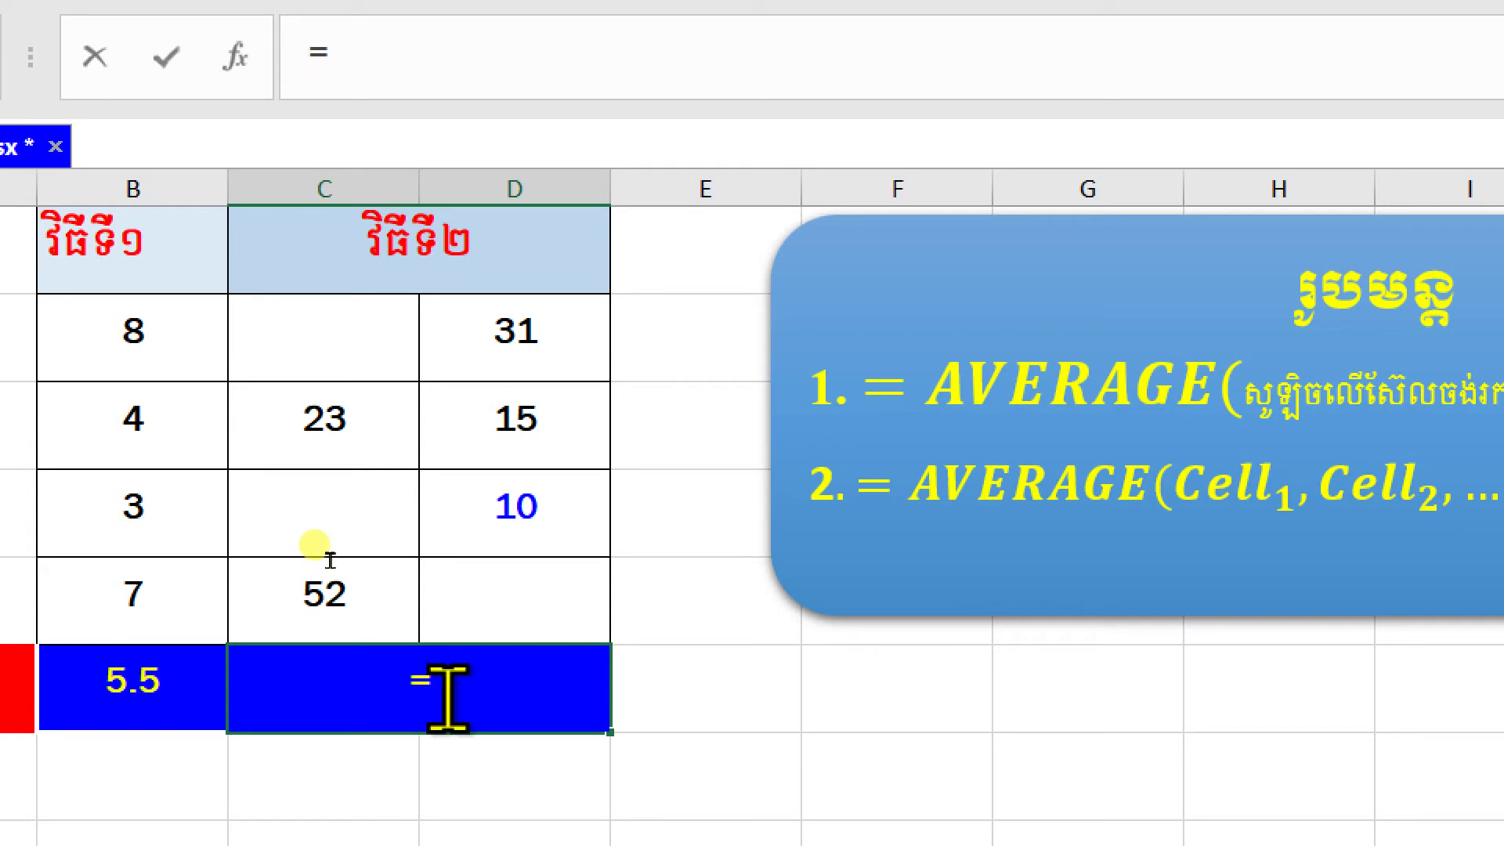
text(AVER)
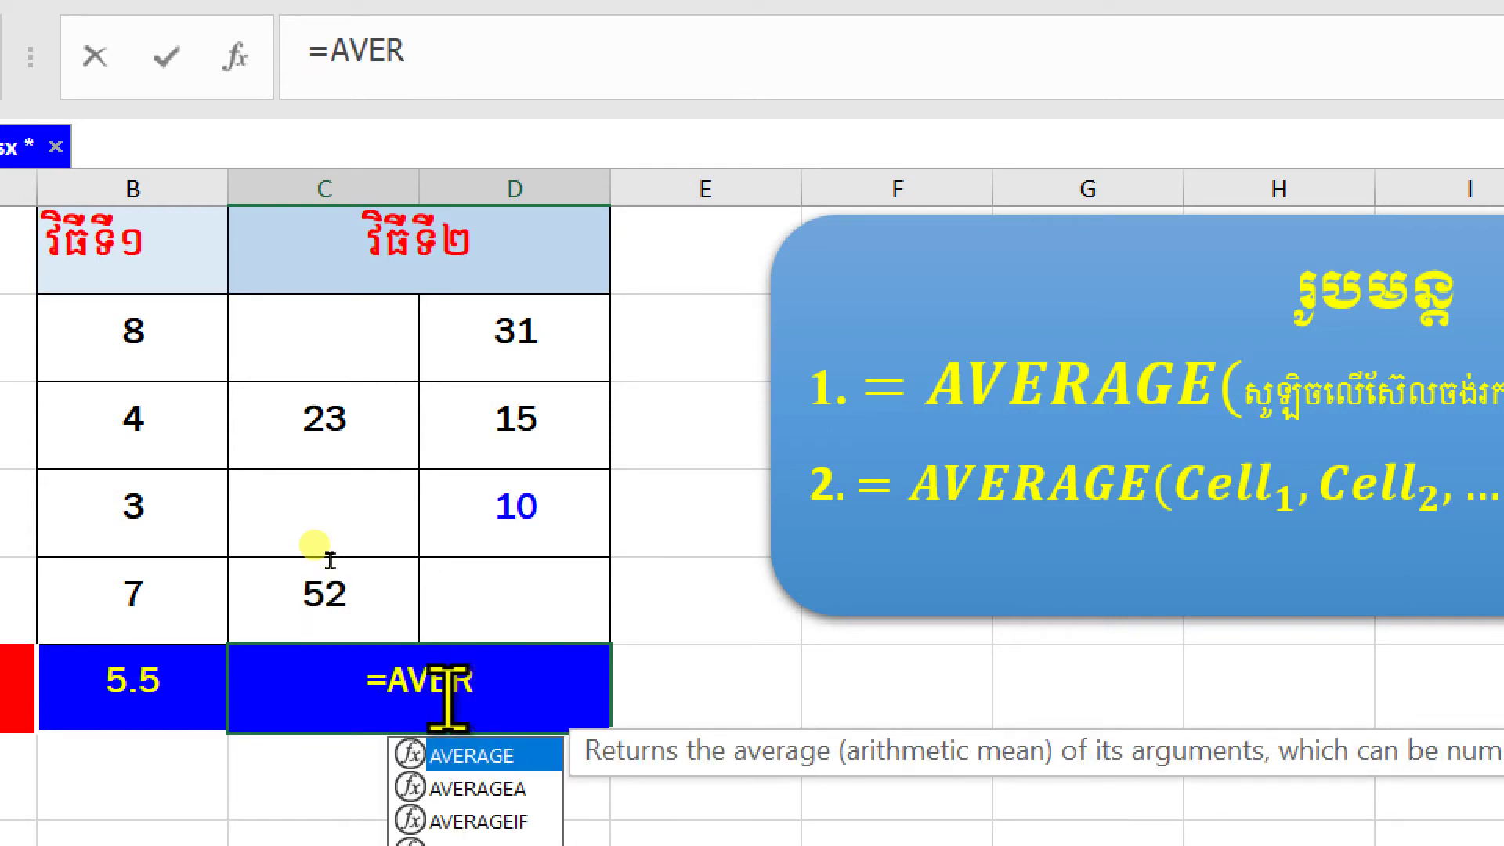
key(Tab)
click(492, 333)
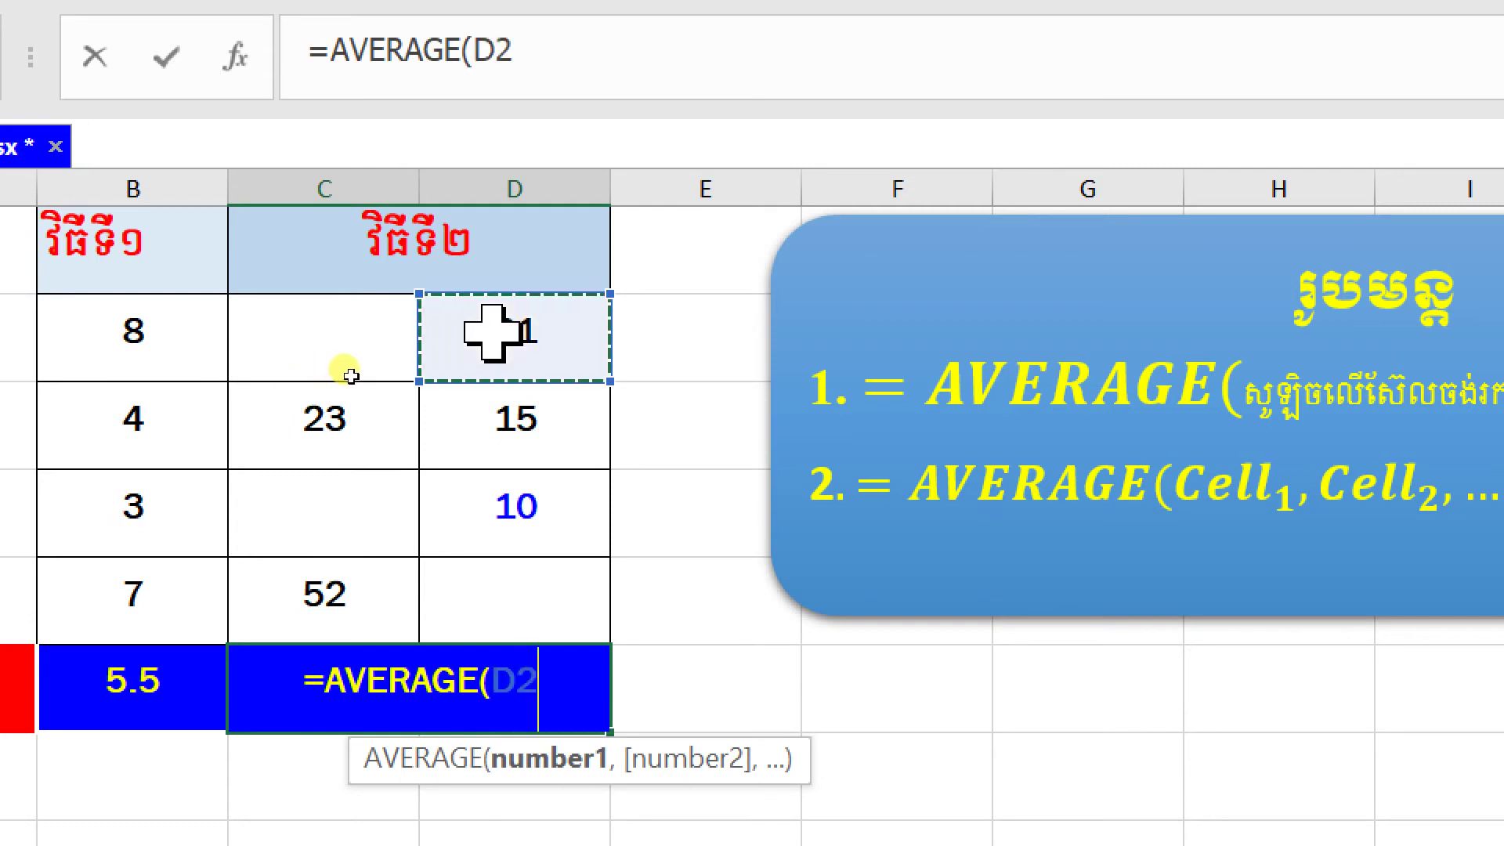
text(,)
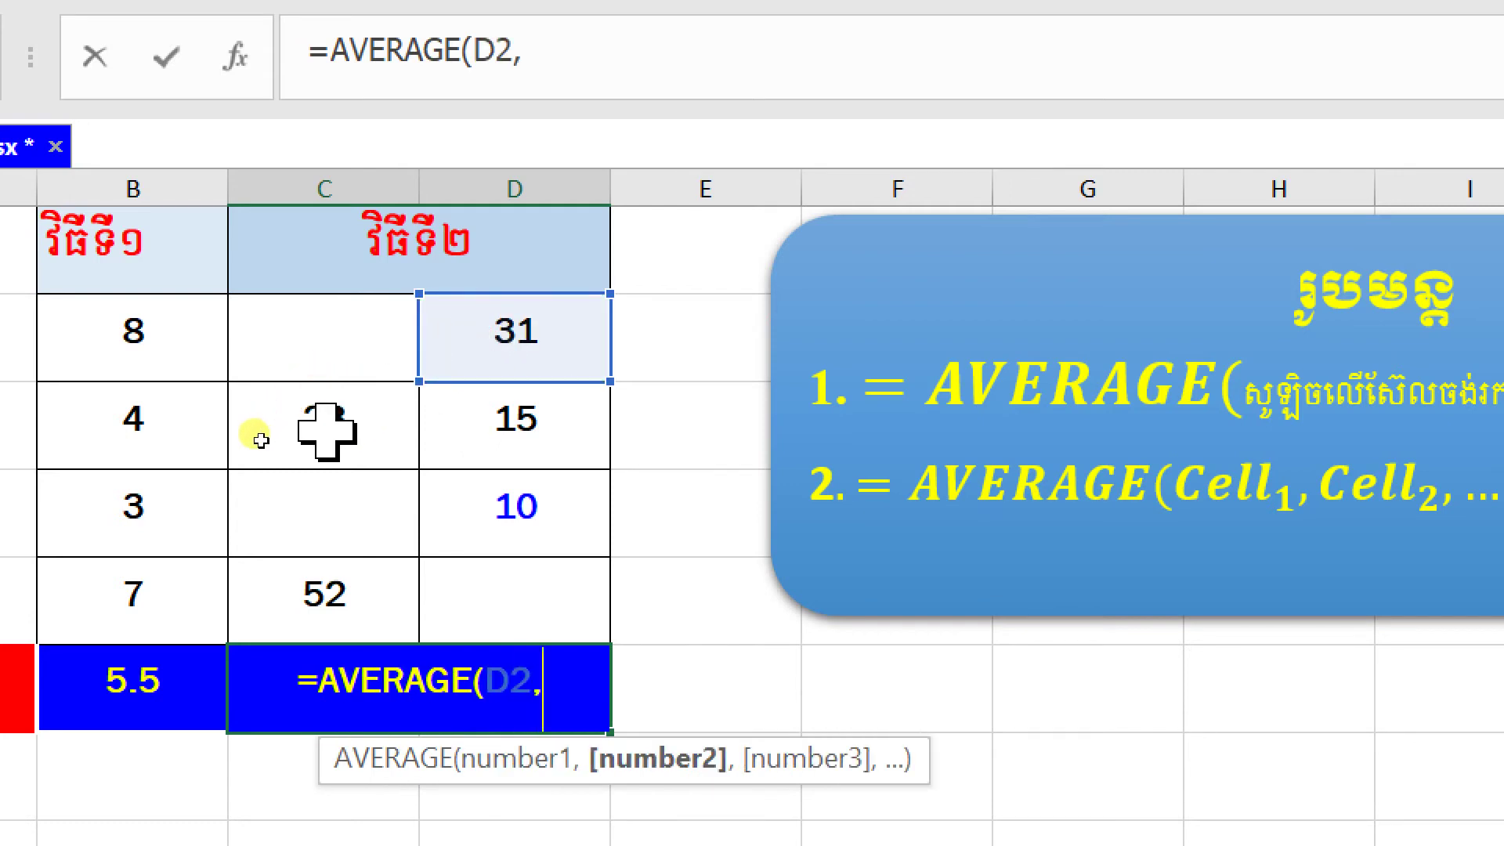
click(371, 424)
text(,)
click(515, 434)
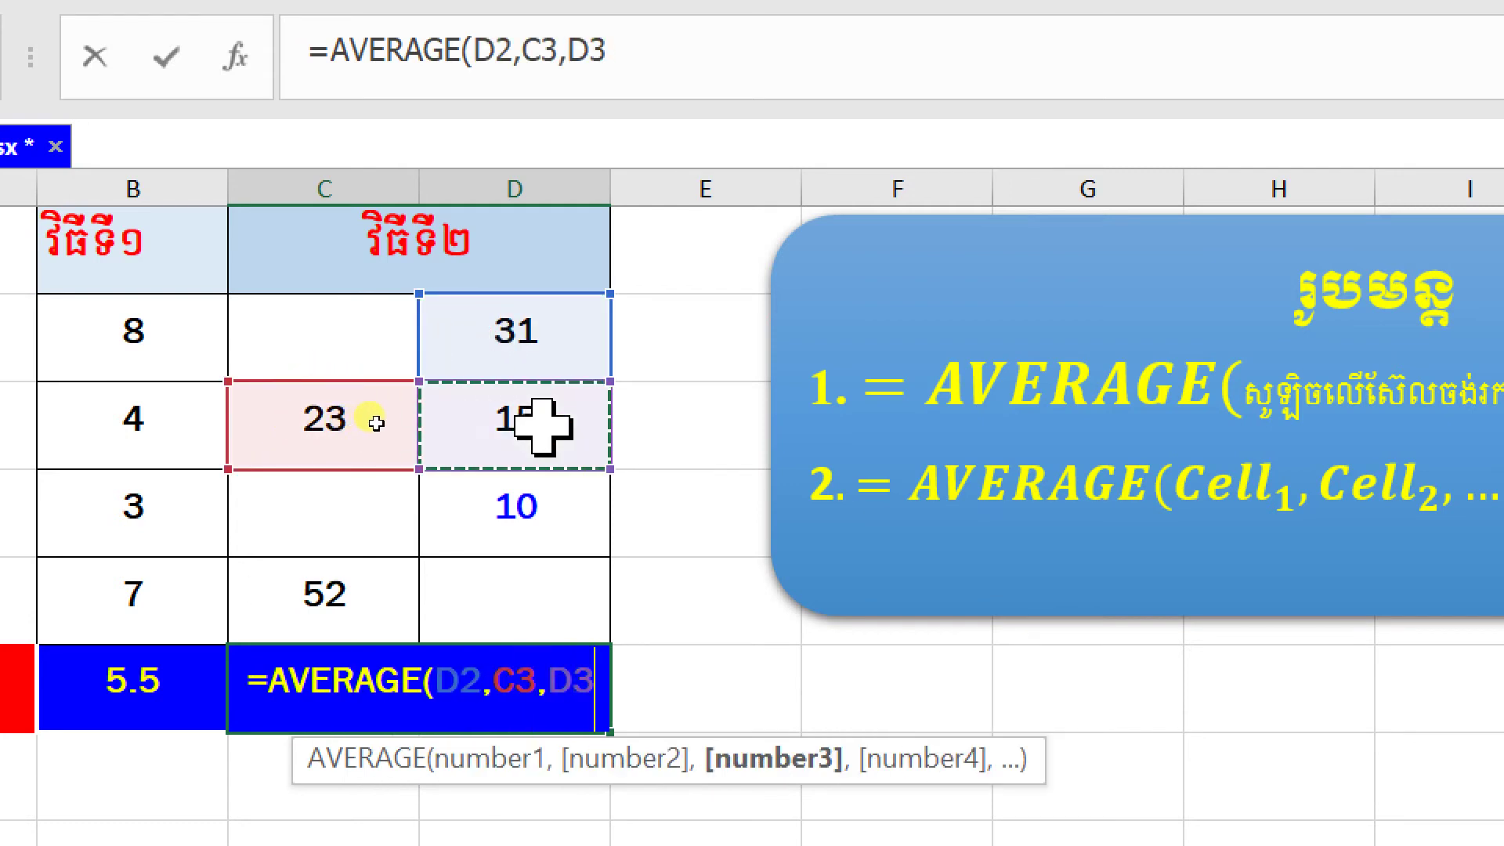
text(,)
Add D4 and C5, close the formula as =AVERAGE(D2,C3,D3,D4,C5), and commit it to show 26.2.
click(504, 510)
text(,)
click(325, 612)
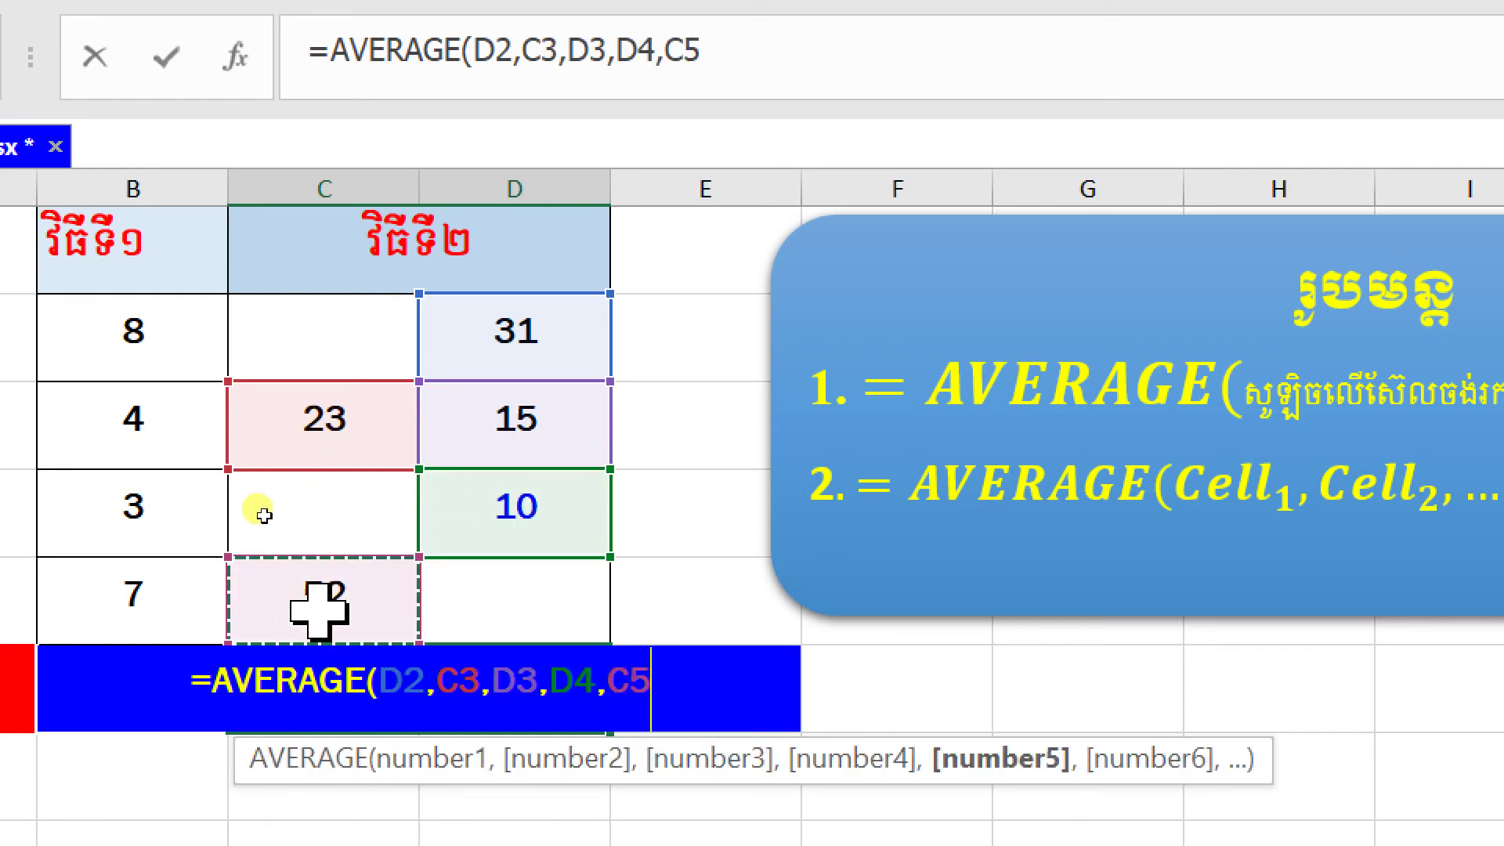
text(,)
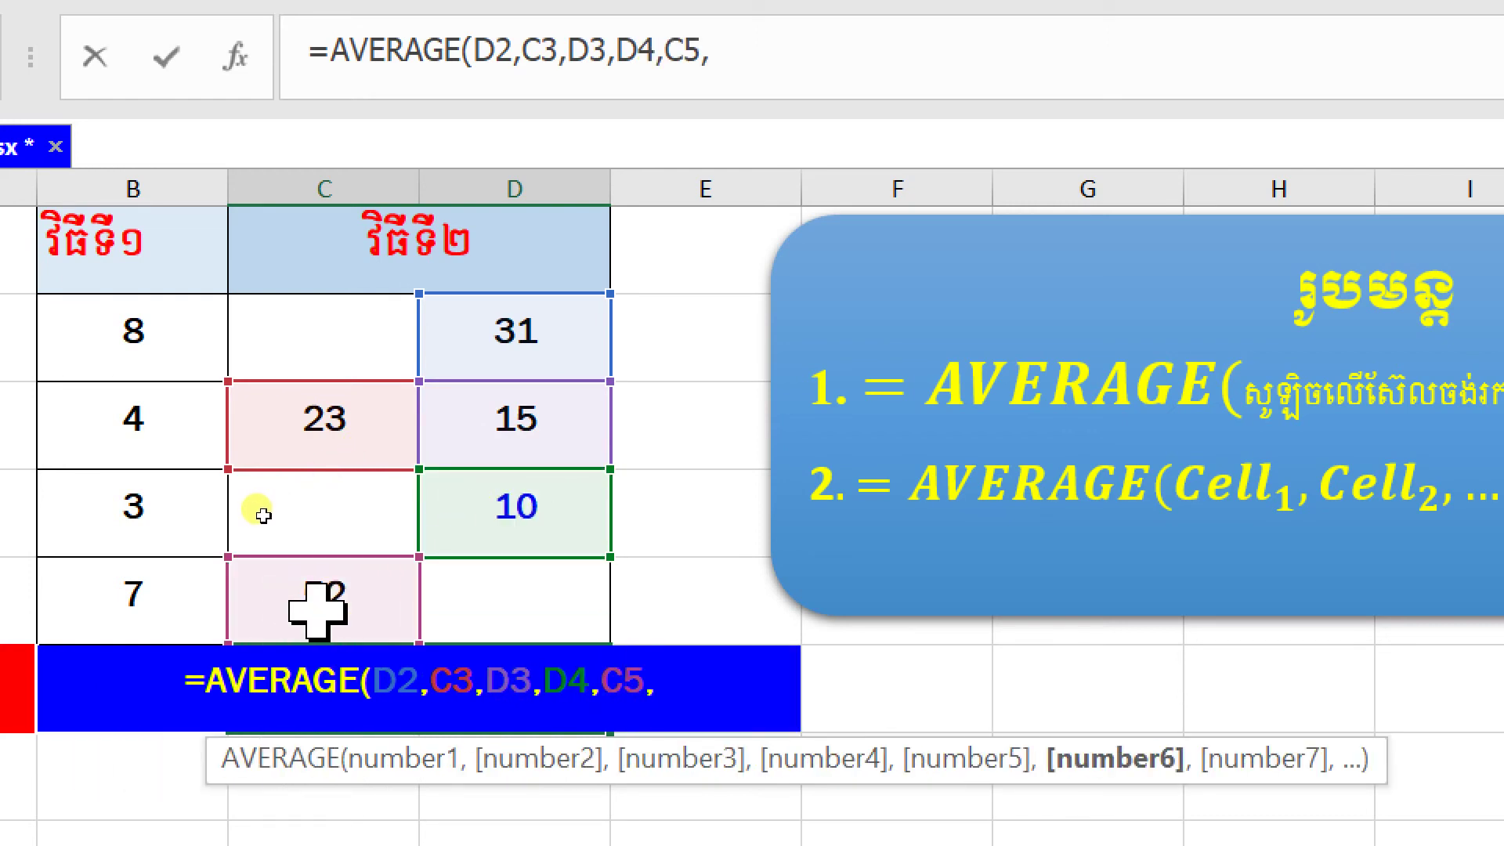
key(BackSpace)
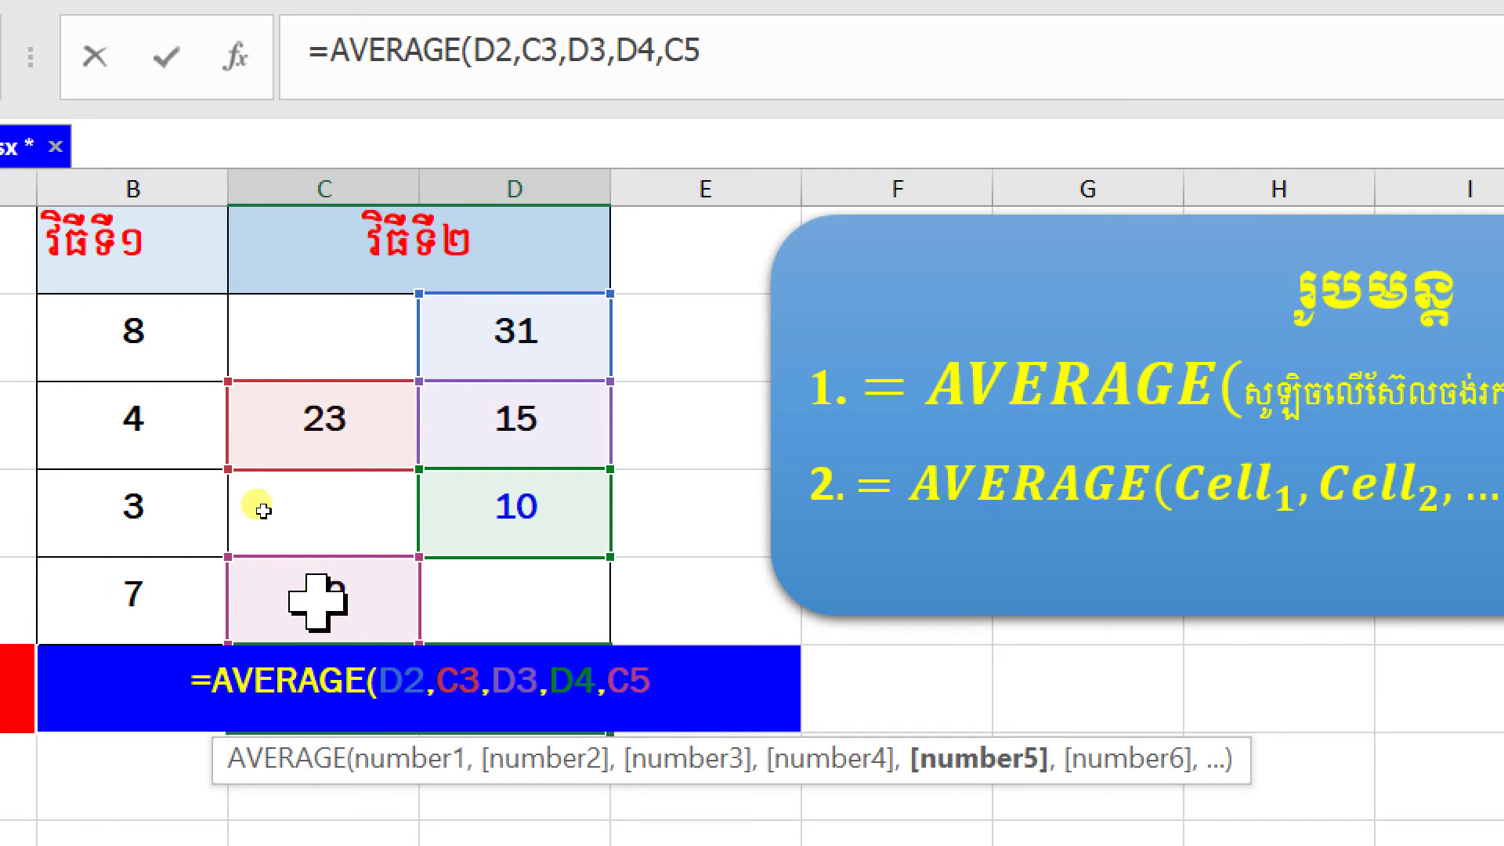
text())
key(Return)
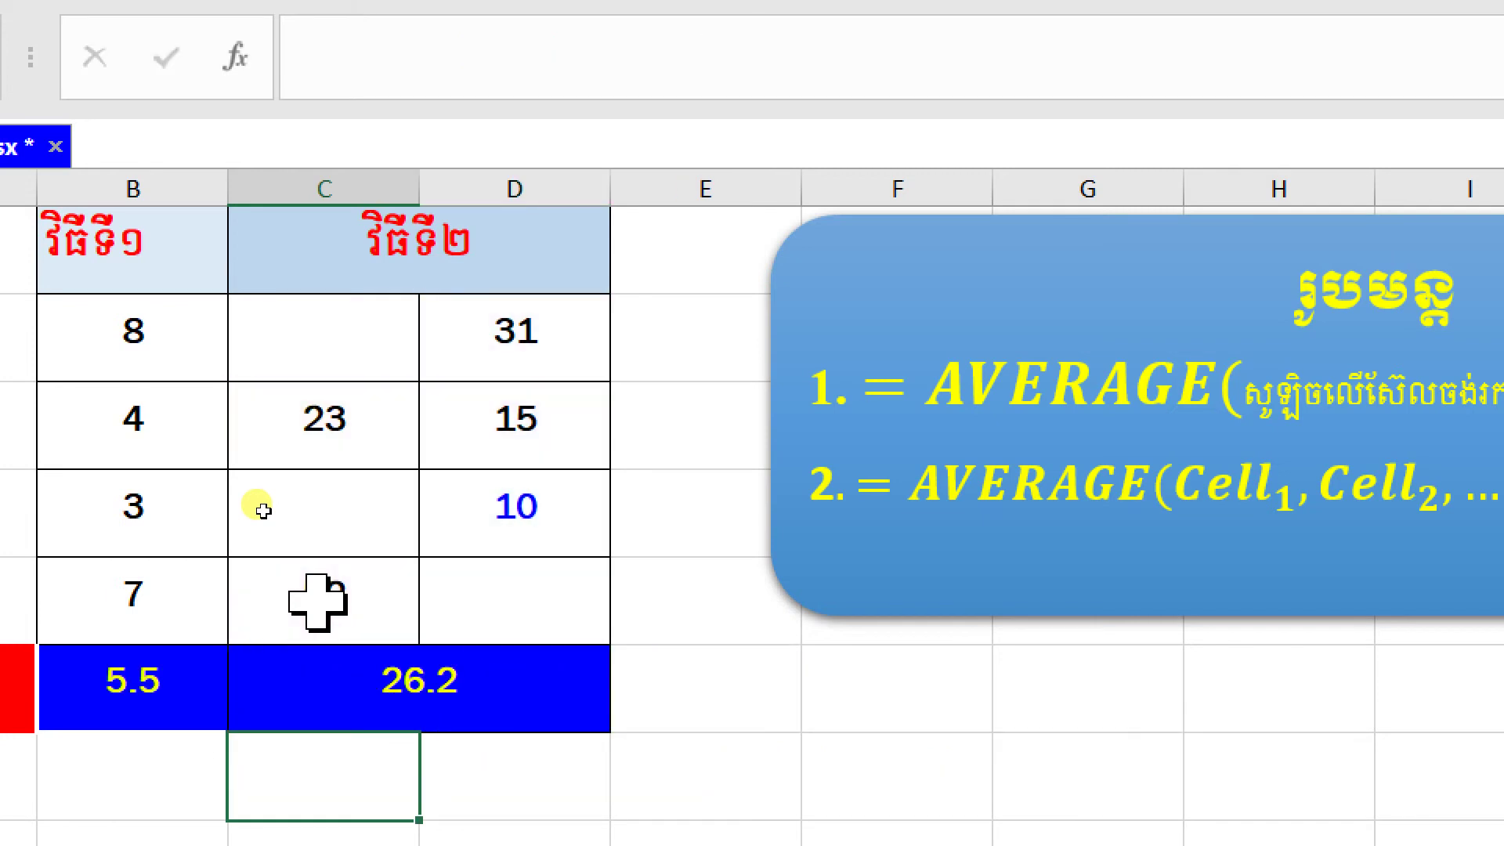
click(454, 705)
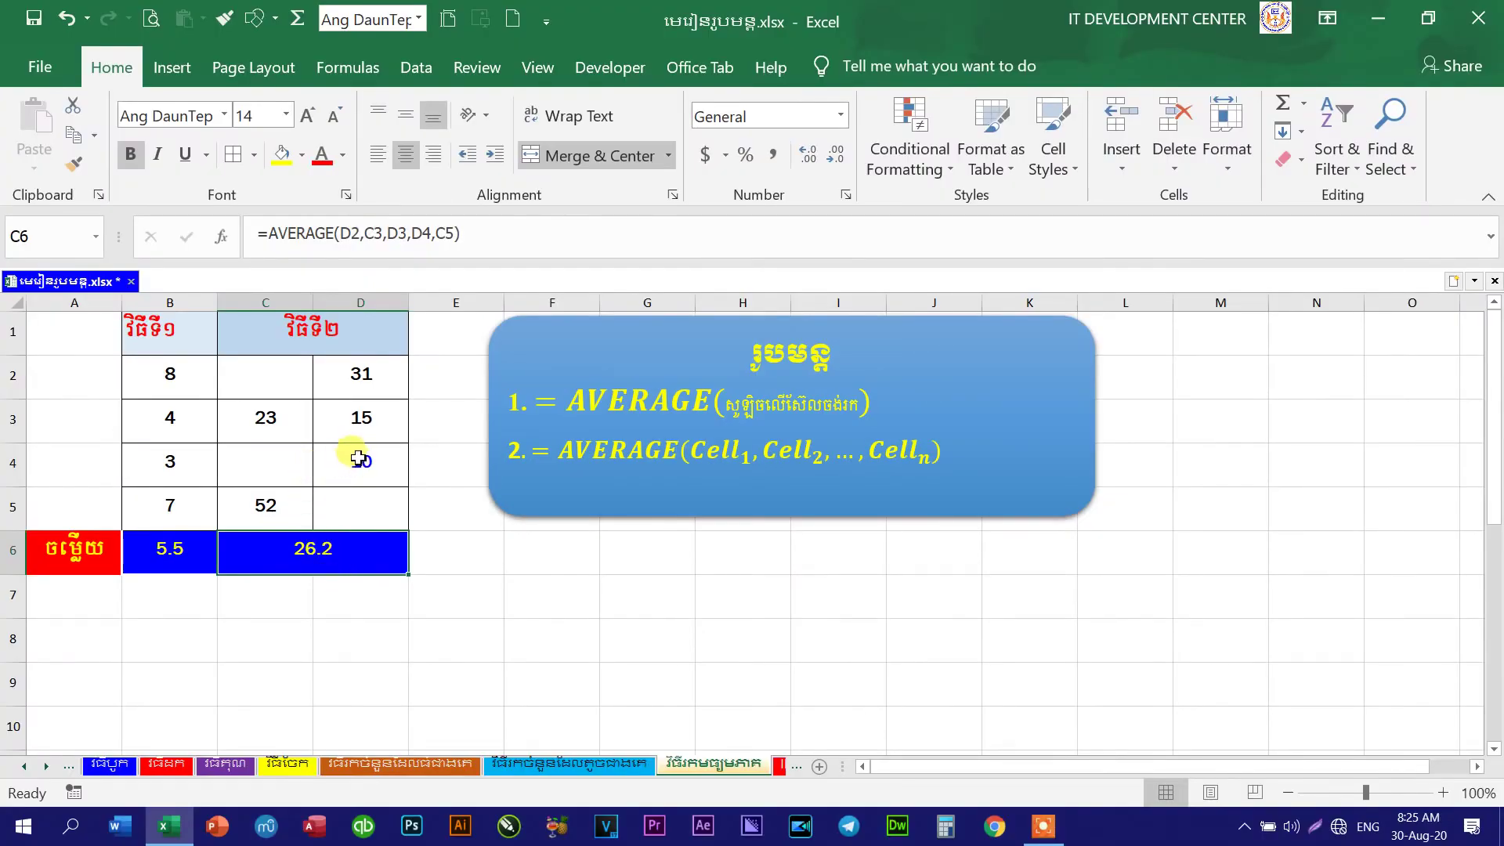
Select C2:D5 to confirm the 26.2 average, then move the formula box left toward the table.
click(361, 395)
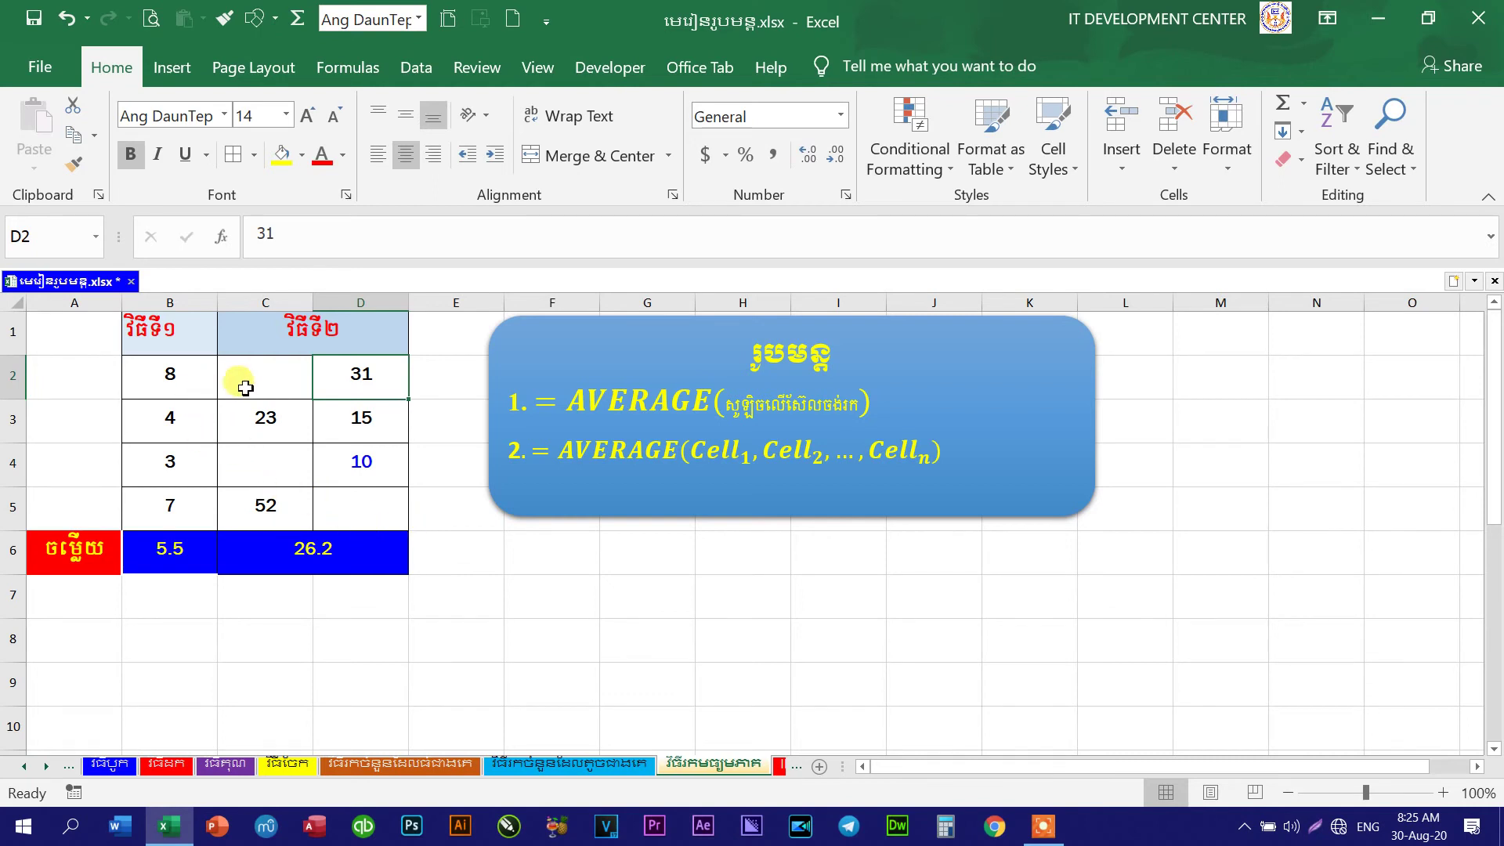
click(269, 387)
drag(270, 388, 340, 502)
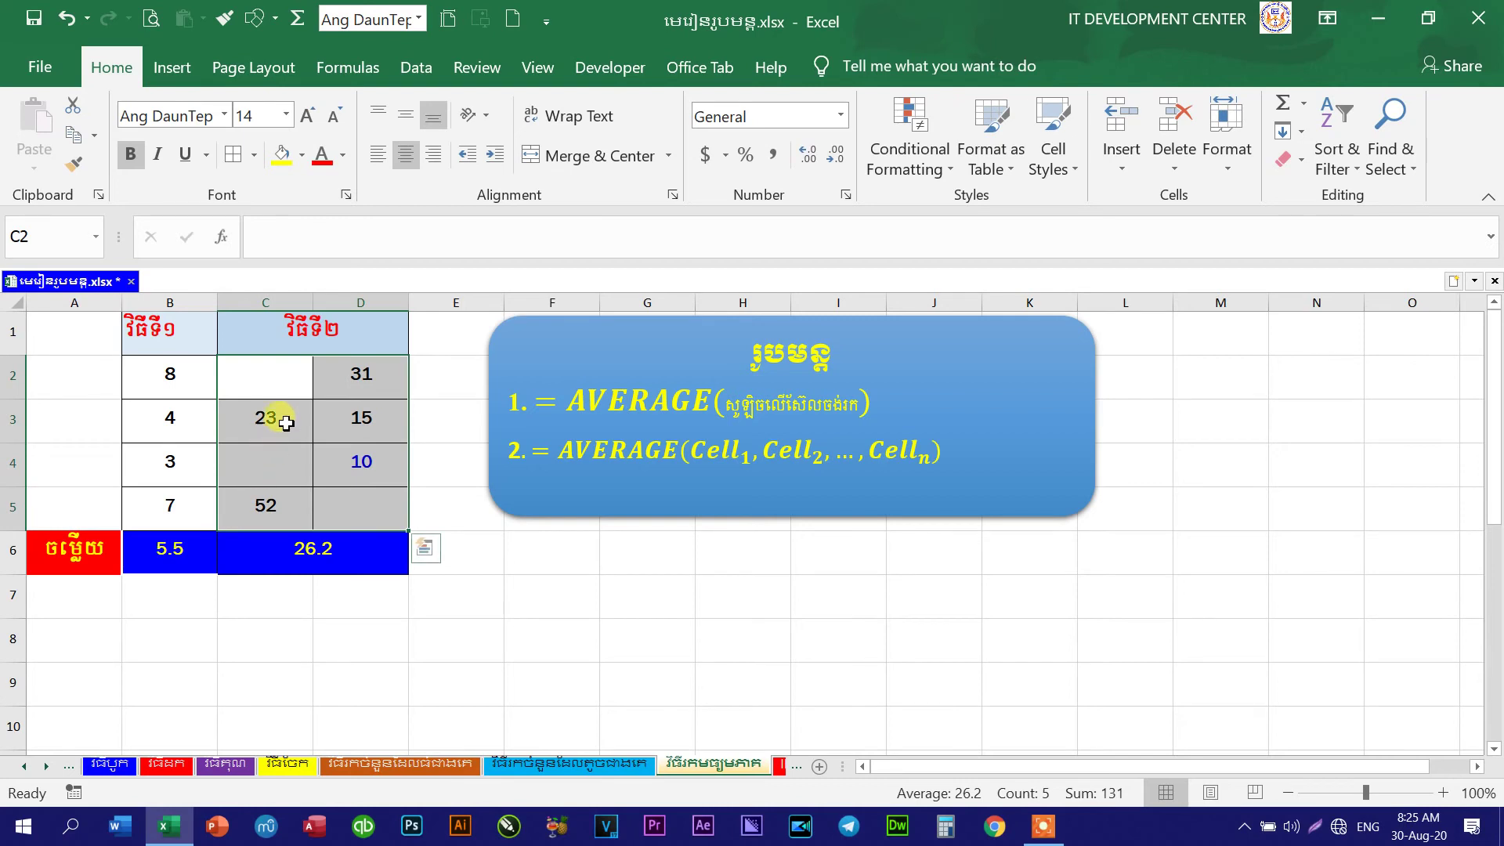
mouse_move(261, 373)
mouse_down()
mouse_move(321, 428)
mouse_move(336, 494)
mouse_up()
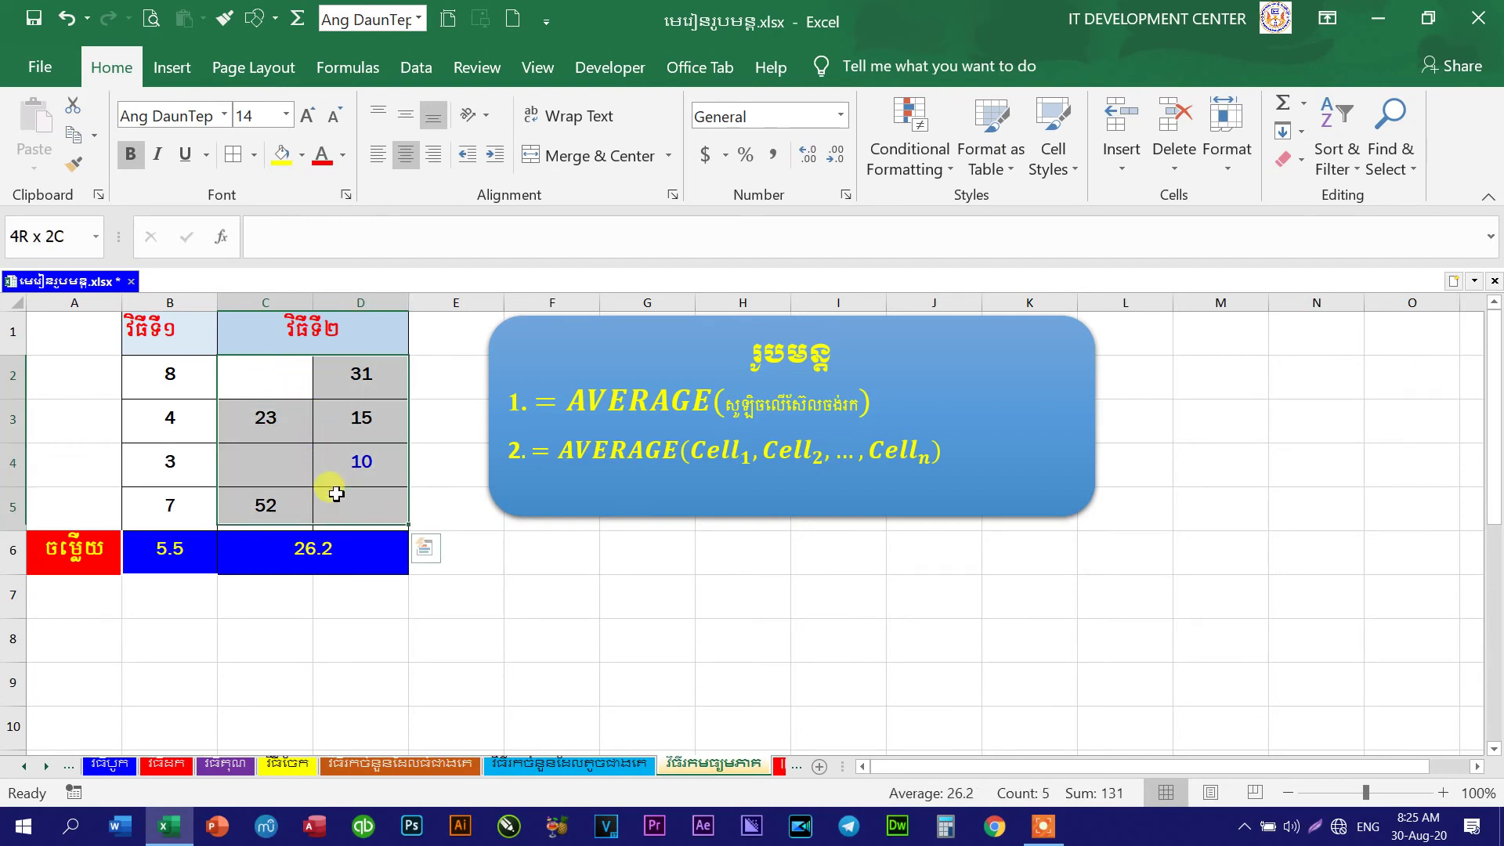
click(285, 513)
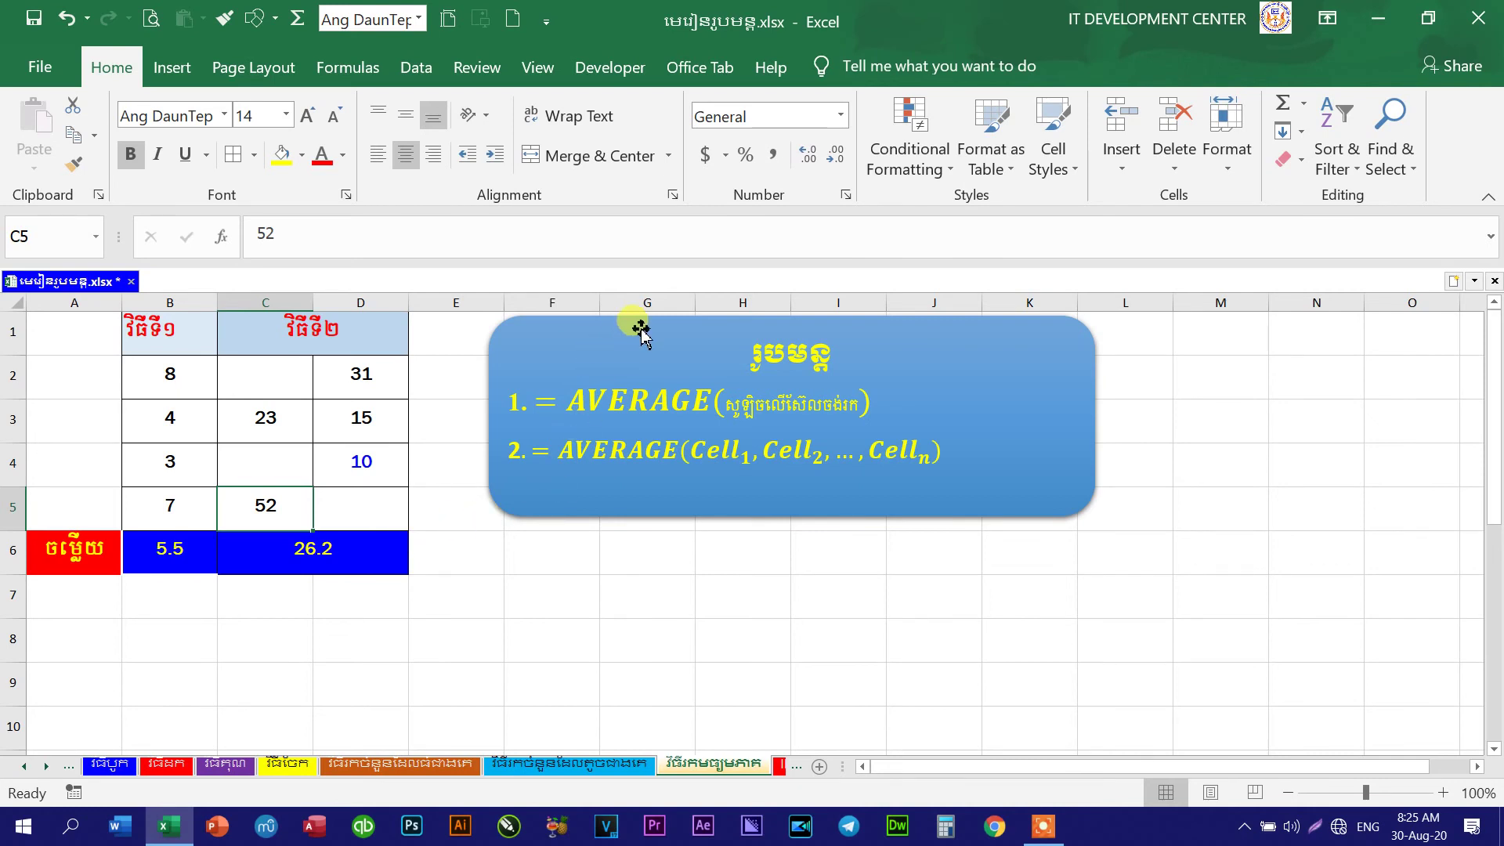
drag(641, 325, 595, 325)
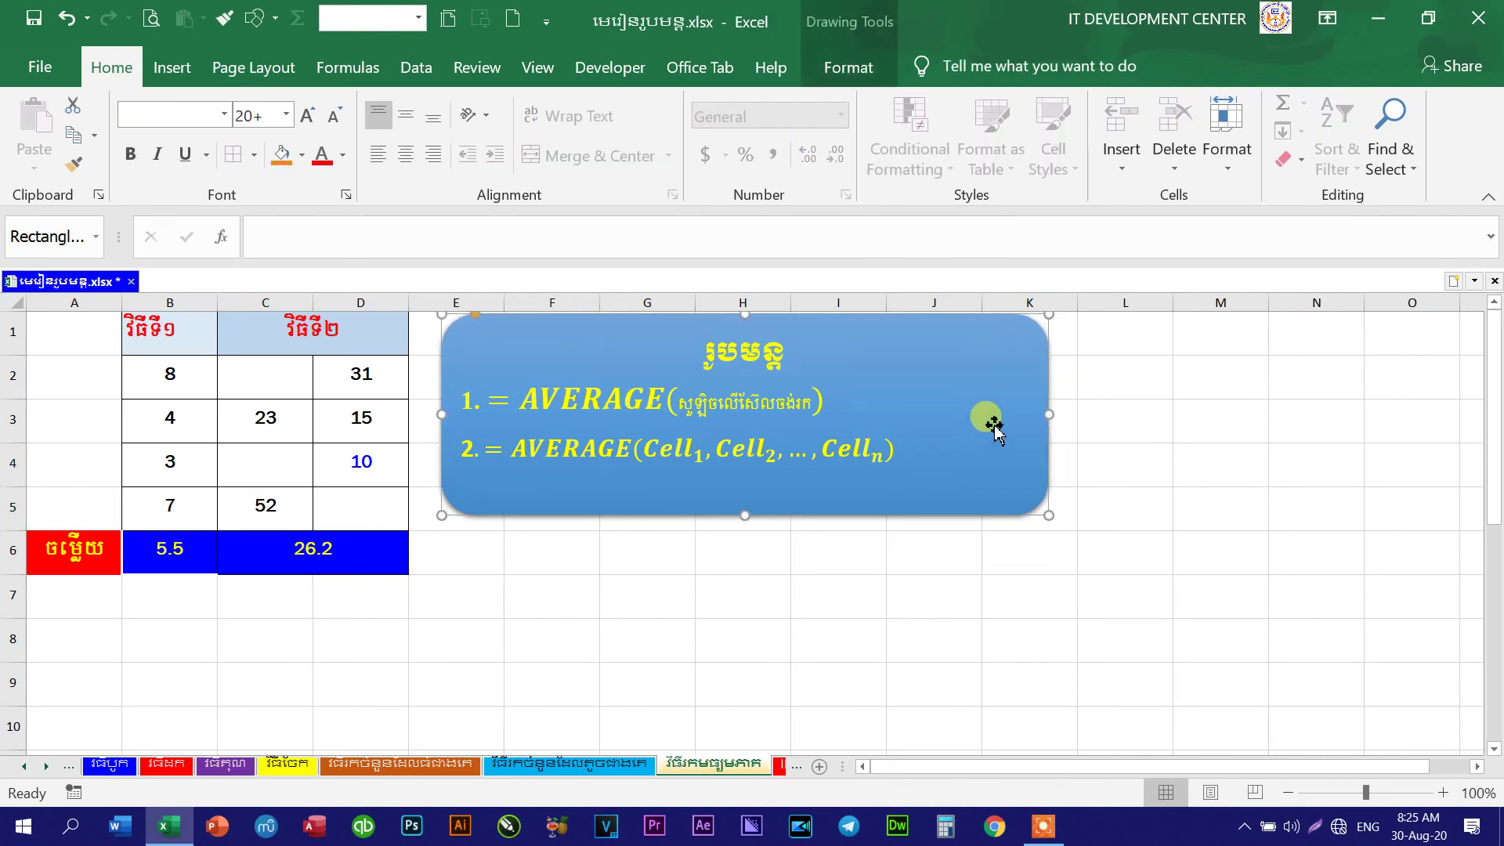
drag(1026, 407, 1016, 415)
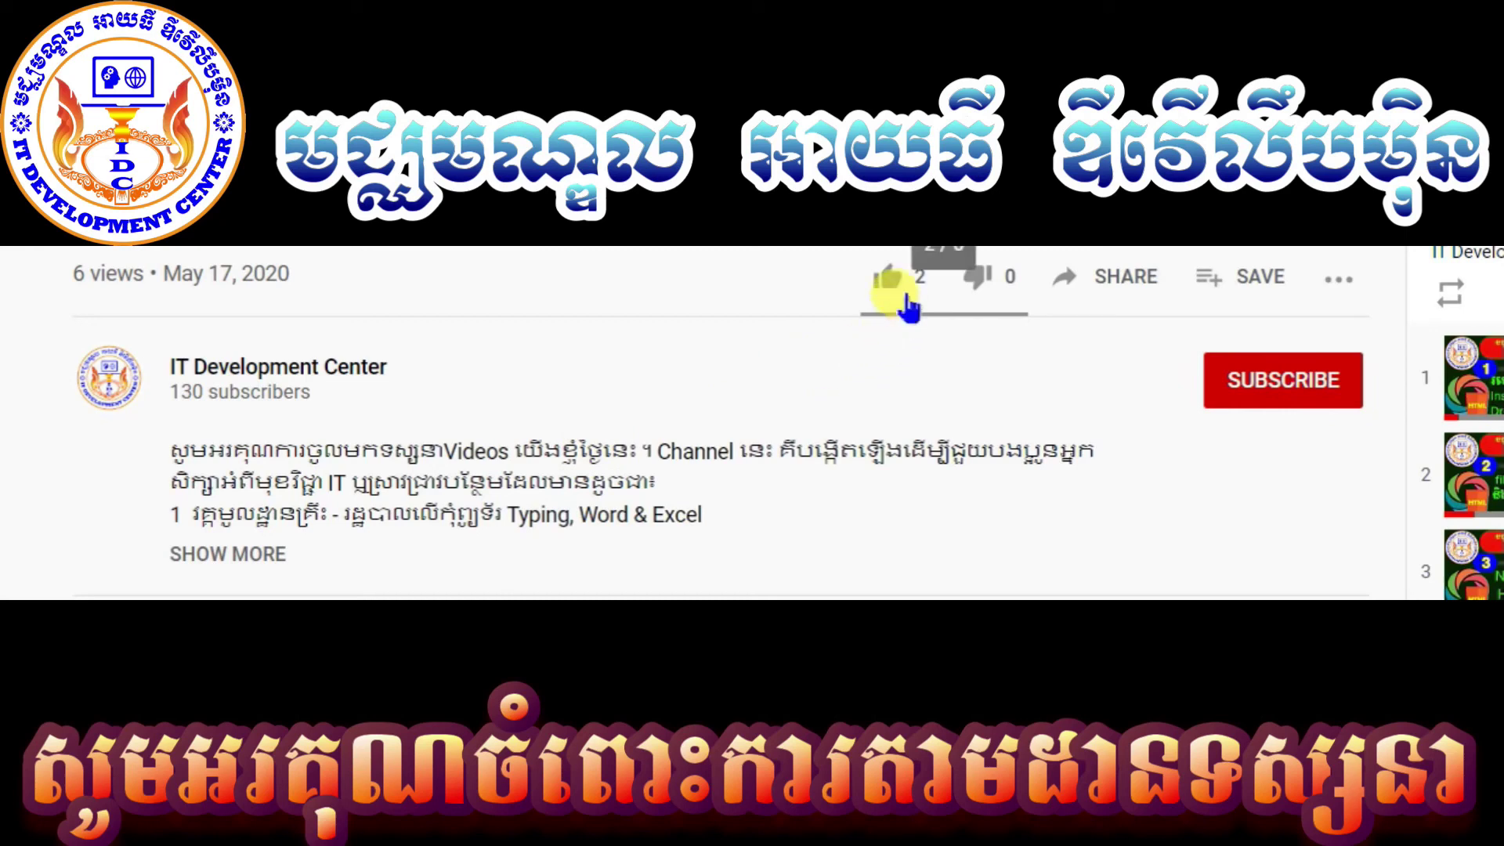
Like the video, subscribe to the channel, and set its notifications to All.
click(893, 275)
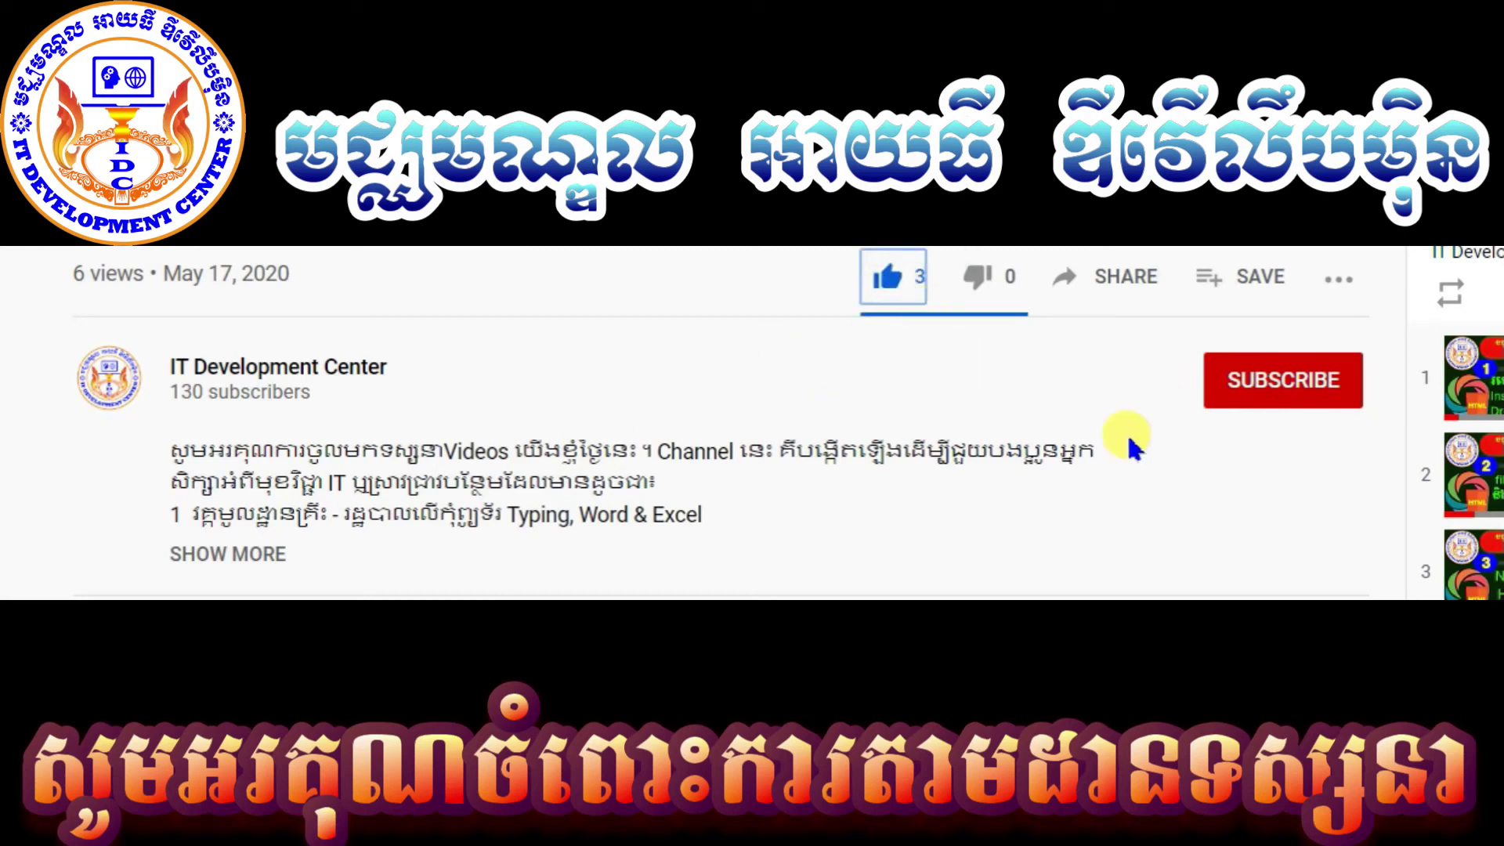
click(1254, 389)
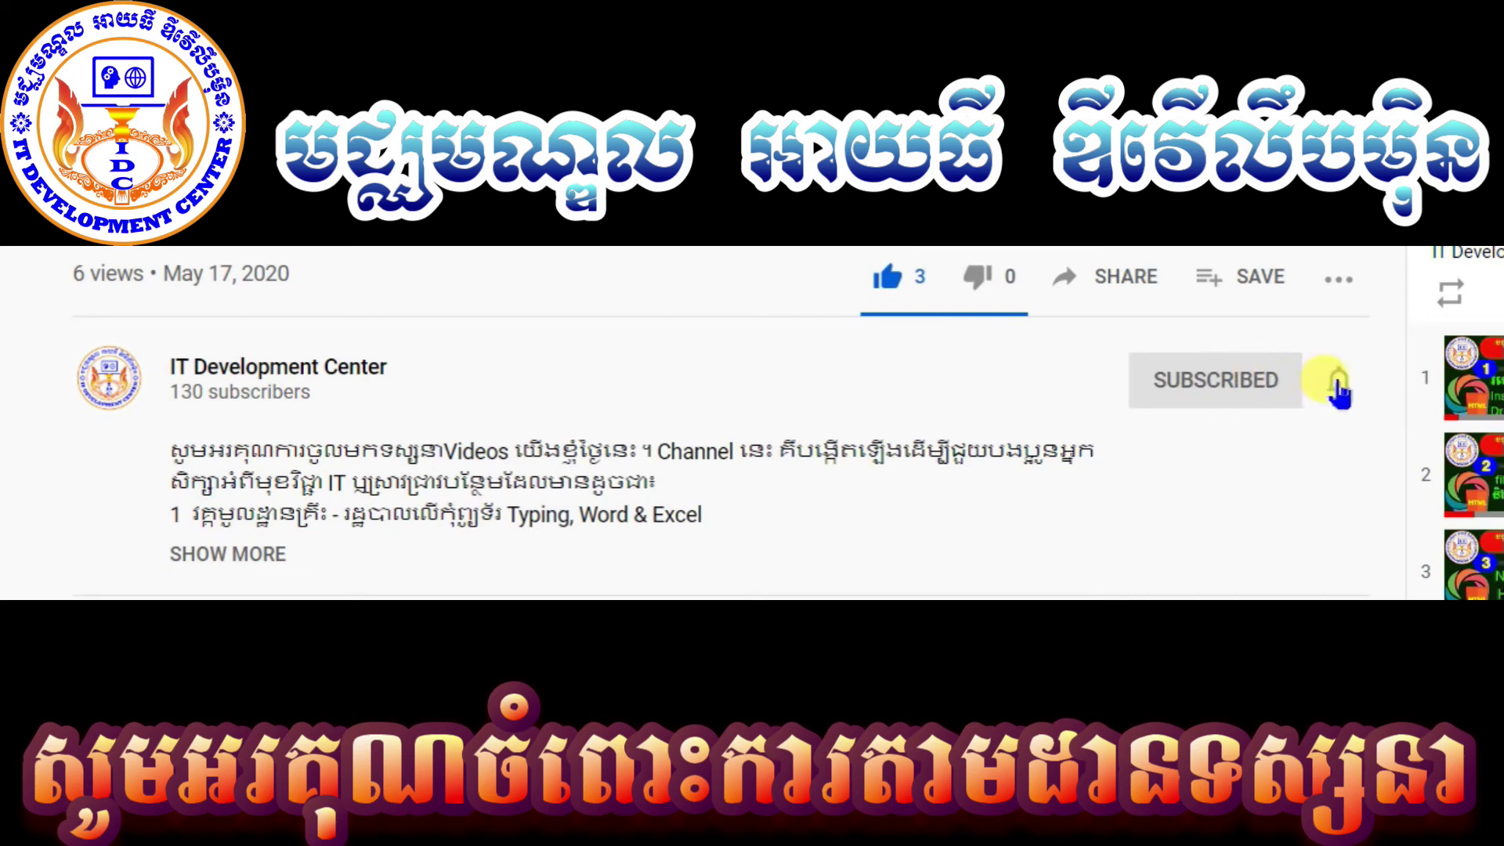
click(1339, 384)
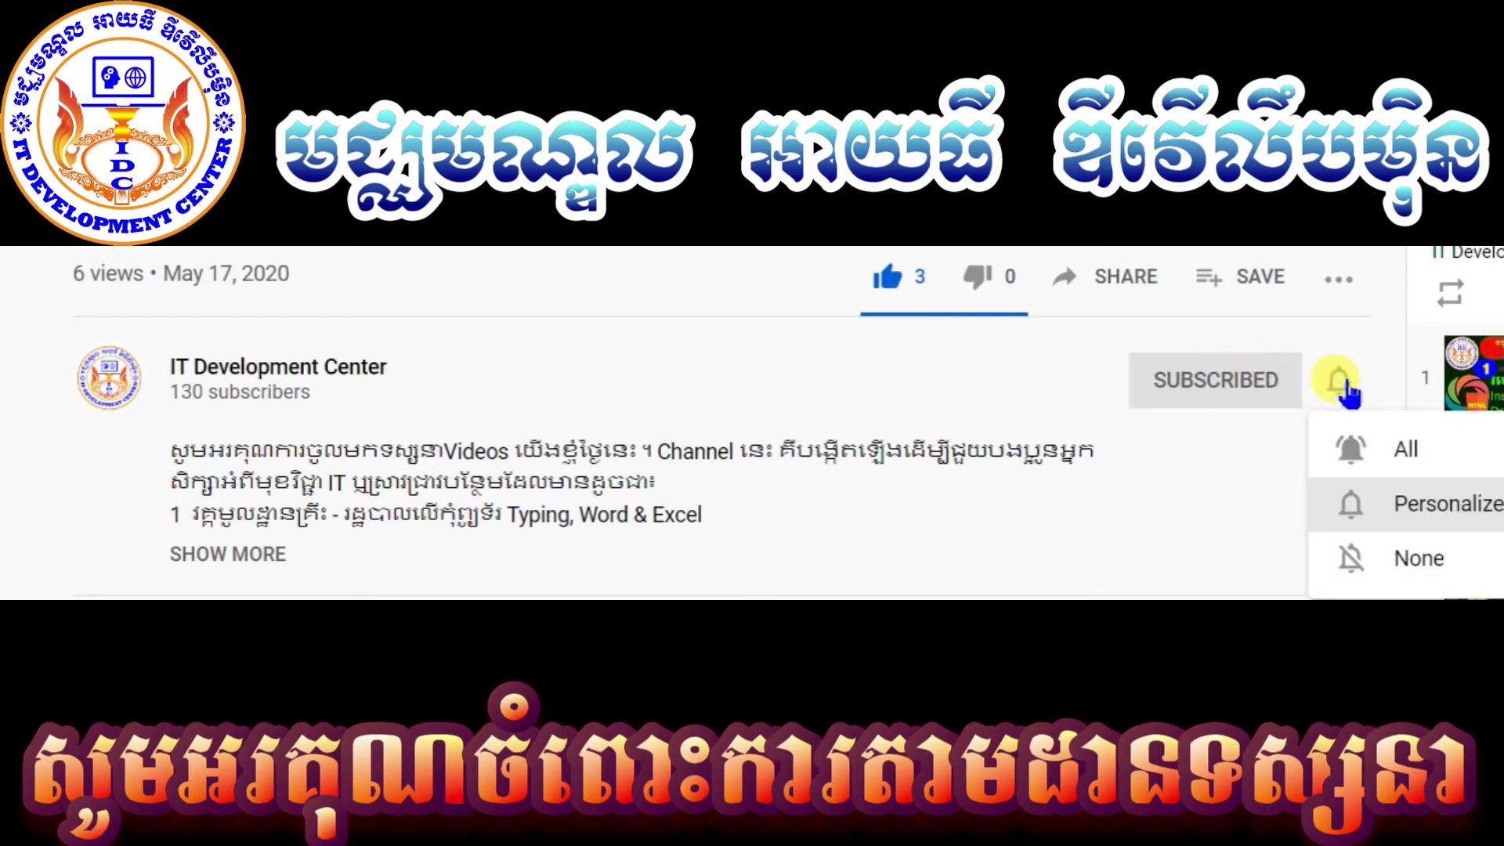
click(1367, 461)
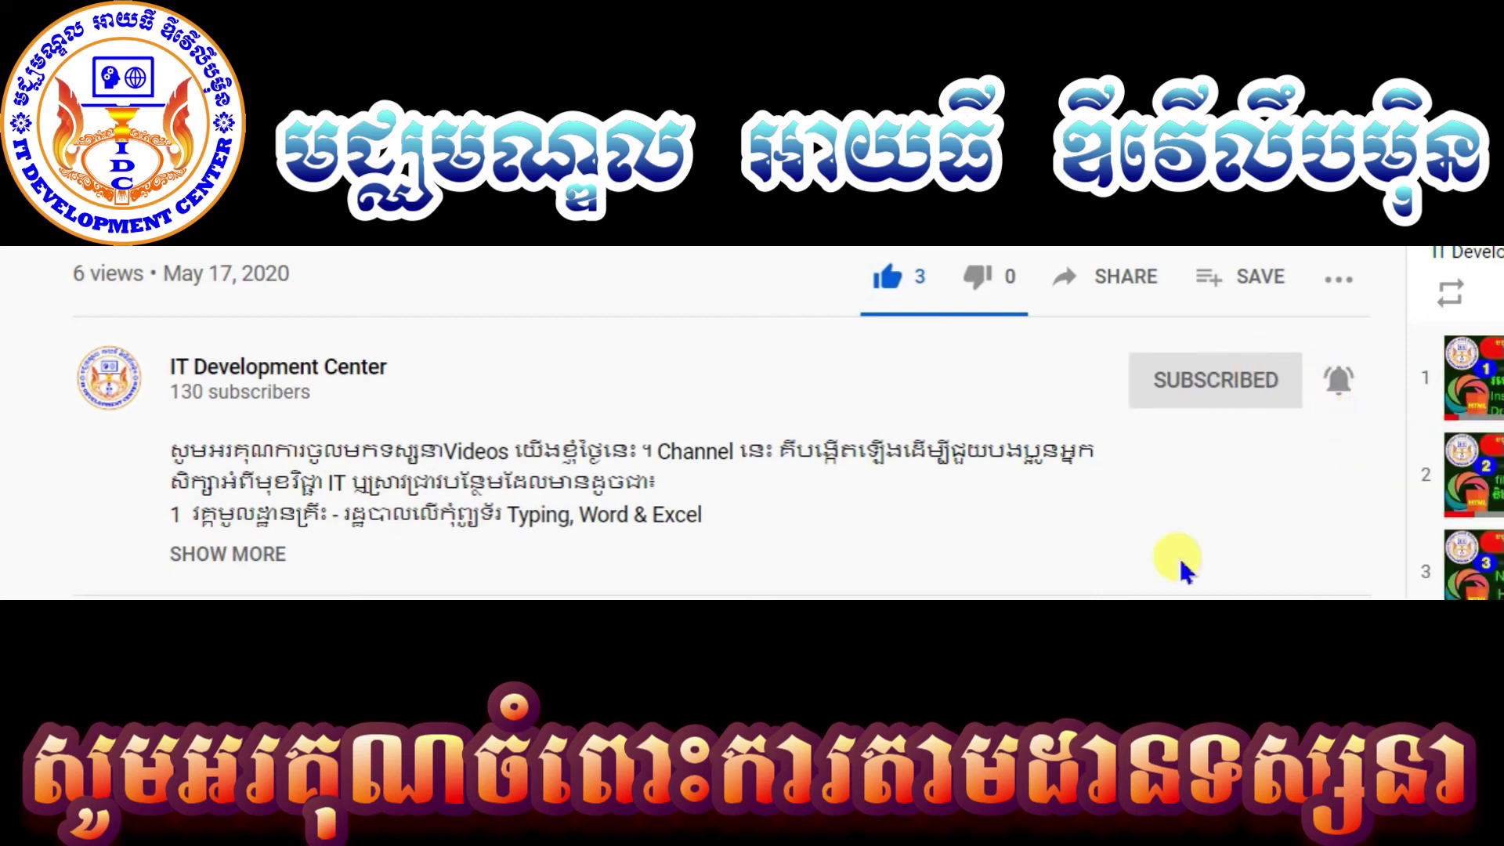